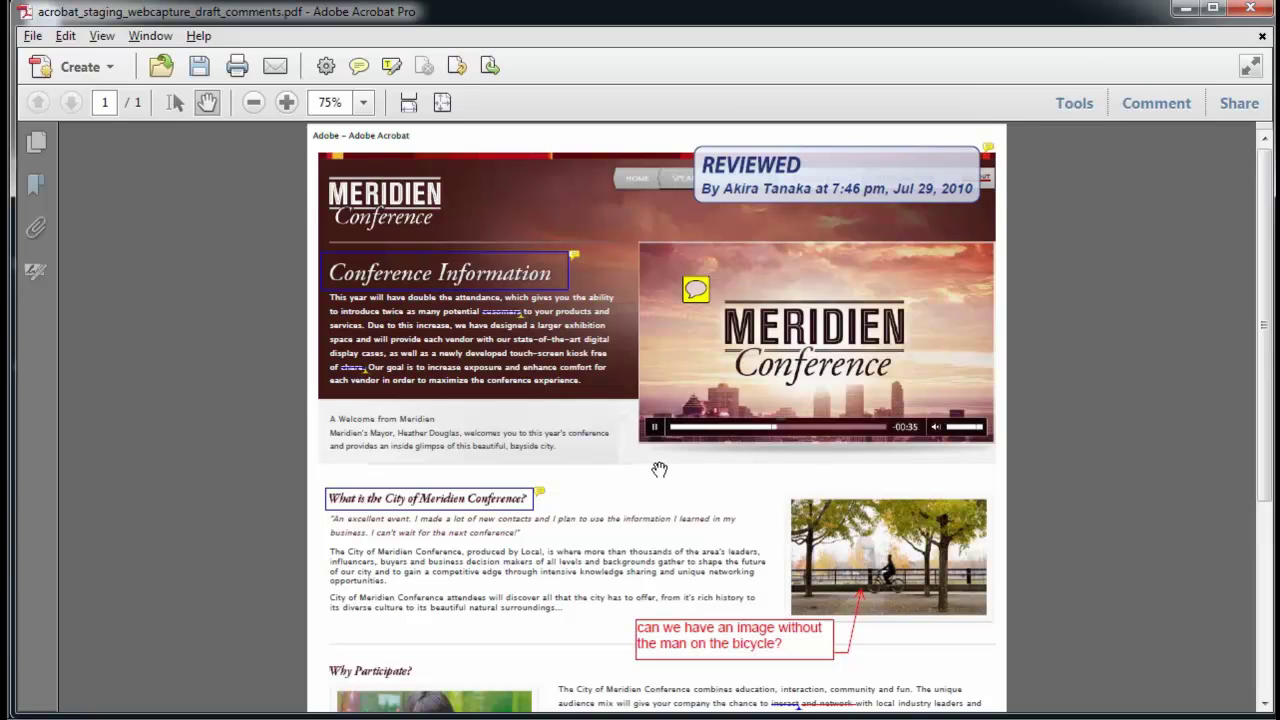
- Place a sticky note next to the Why Participate? heading and write 'Check Font?' in it
{"action": "right_click", "coordinate": [408, 665]}
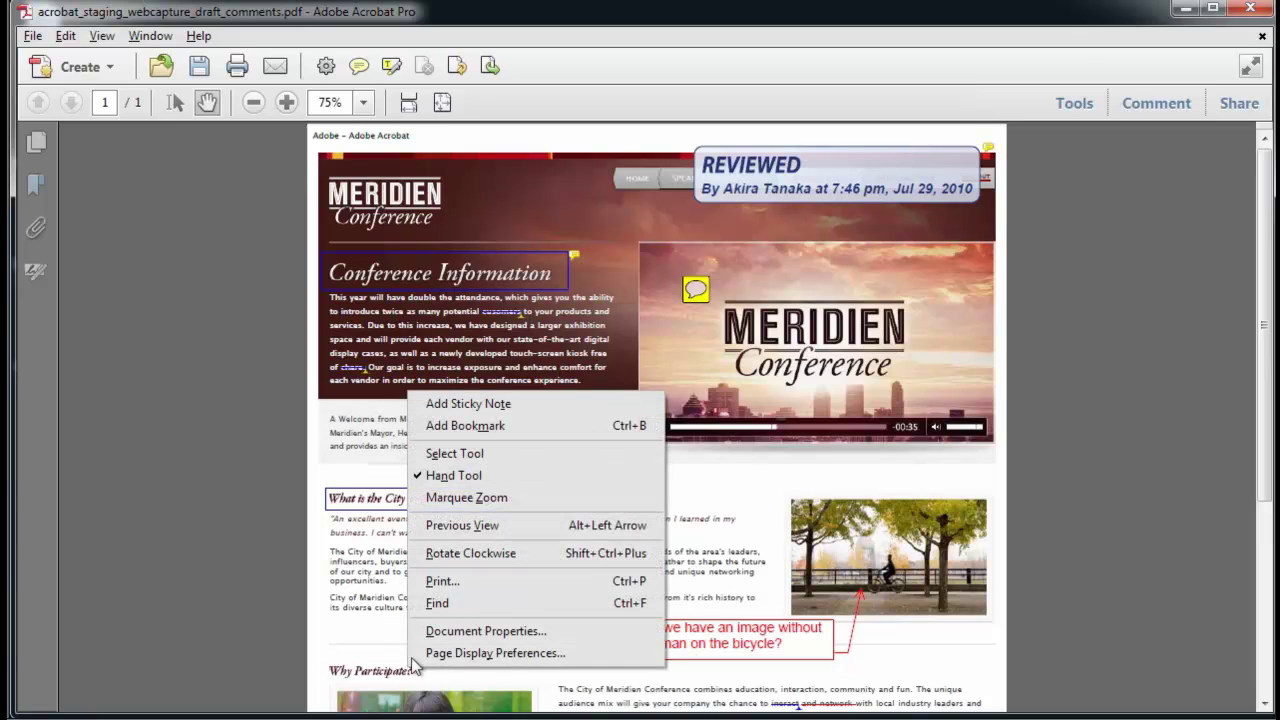
{"action": "left_click", "coordinate": [439, 404]}
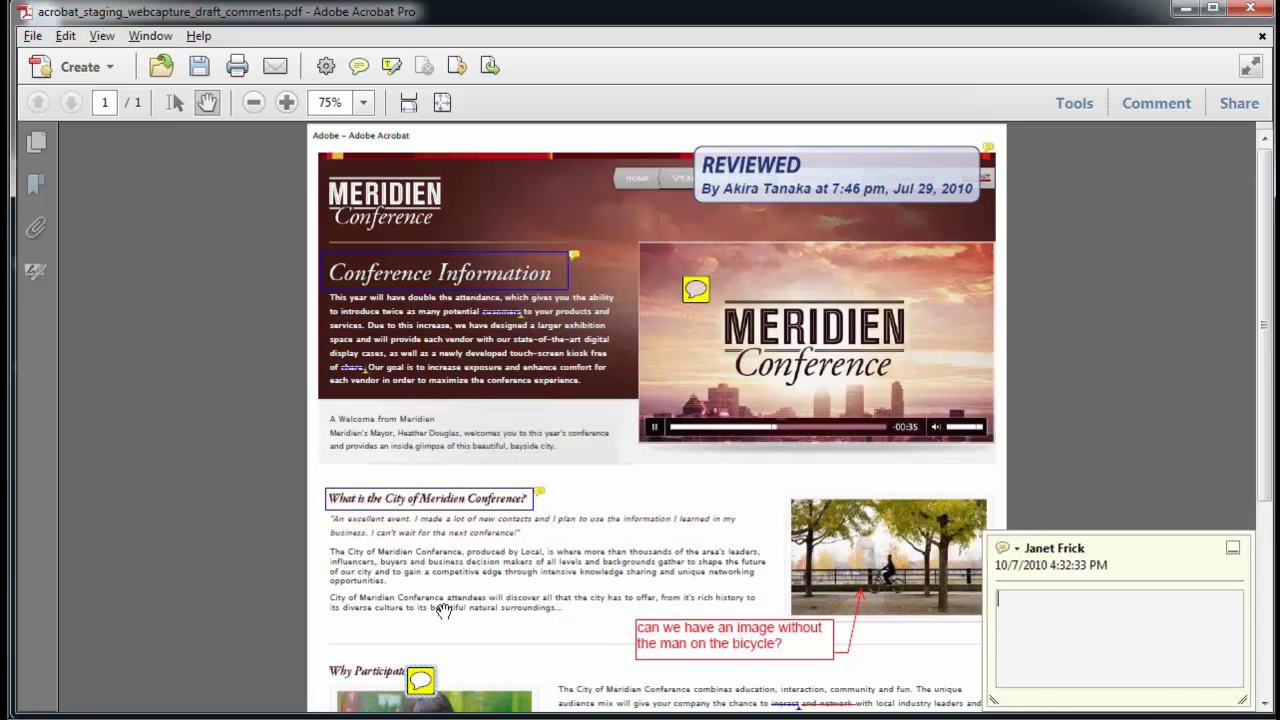
{"action": "left_click_drag", "start_coordinate": [421, 680], "coordinate": [416, 668]}
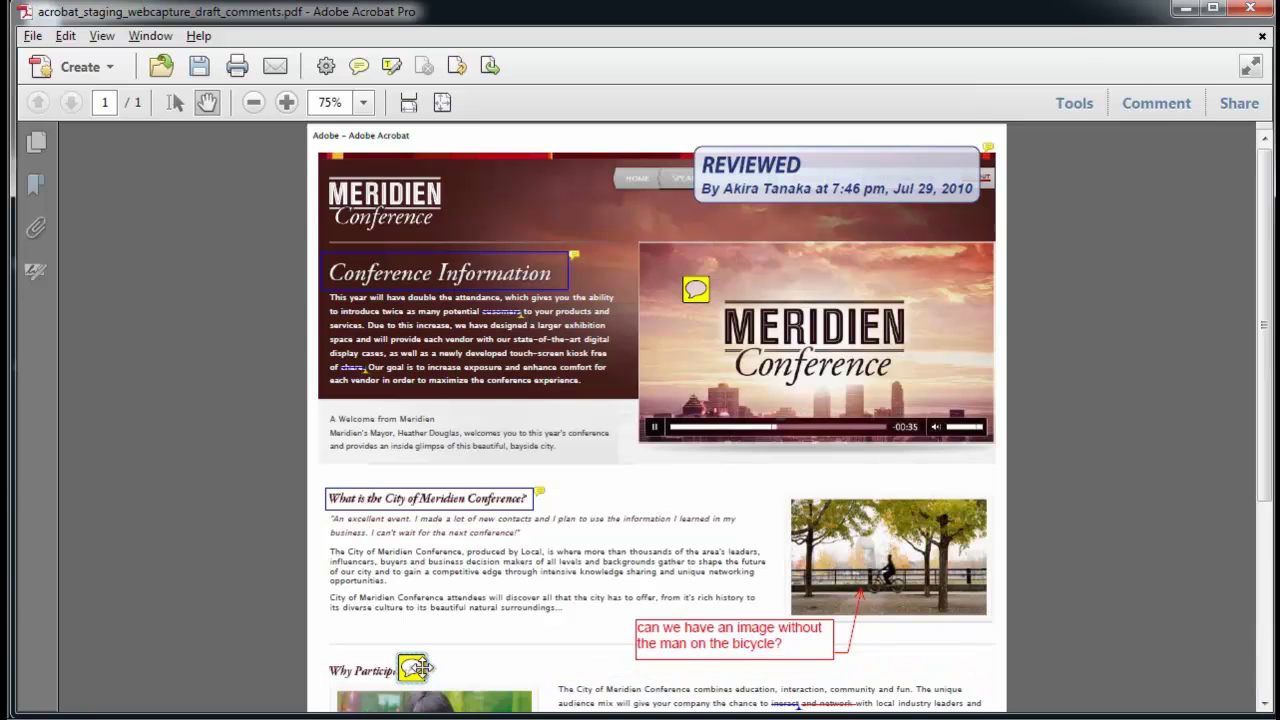
{"action": "left_click", "coordinate": [416, 668]}
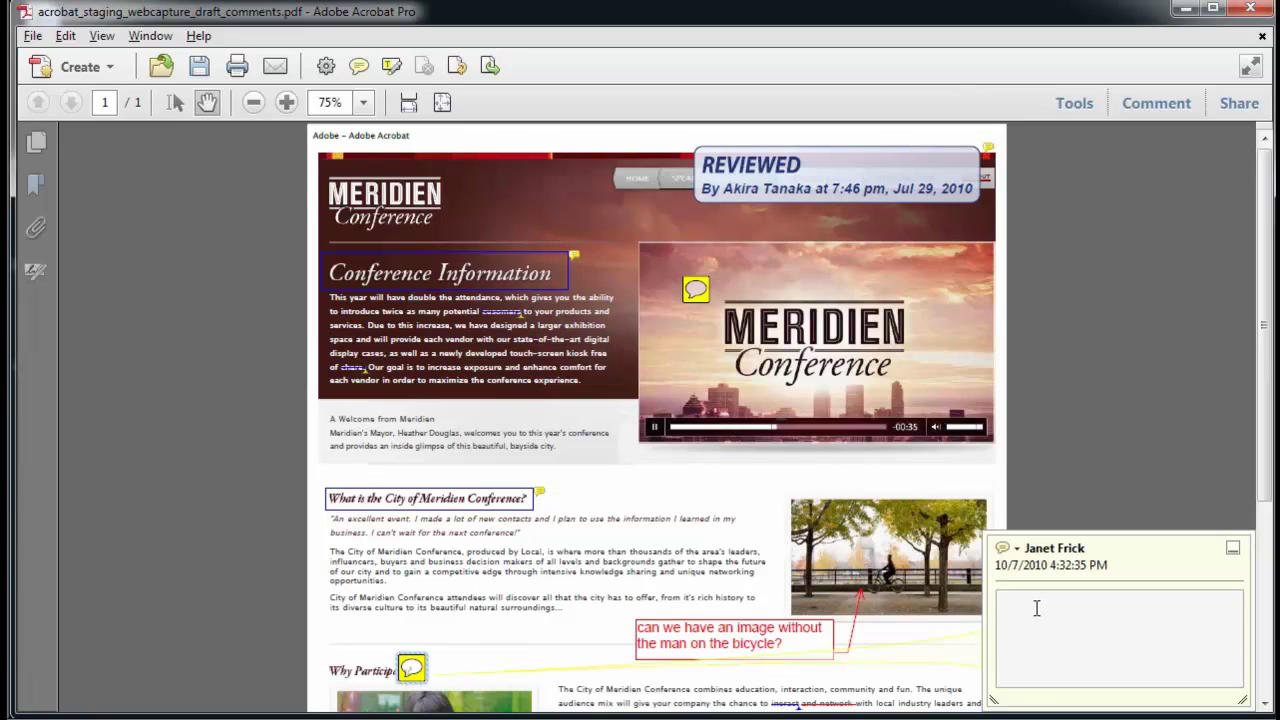
{"action": "type", "text": "Check Font?"}
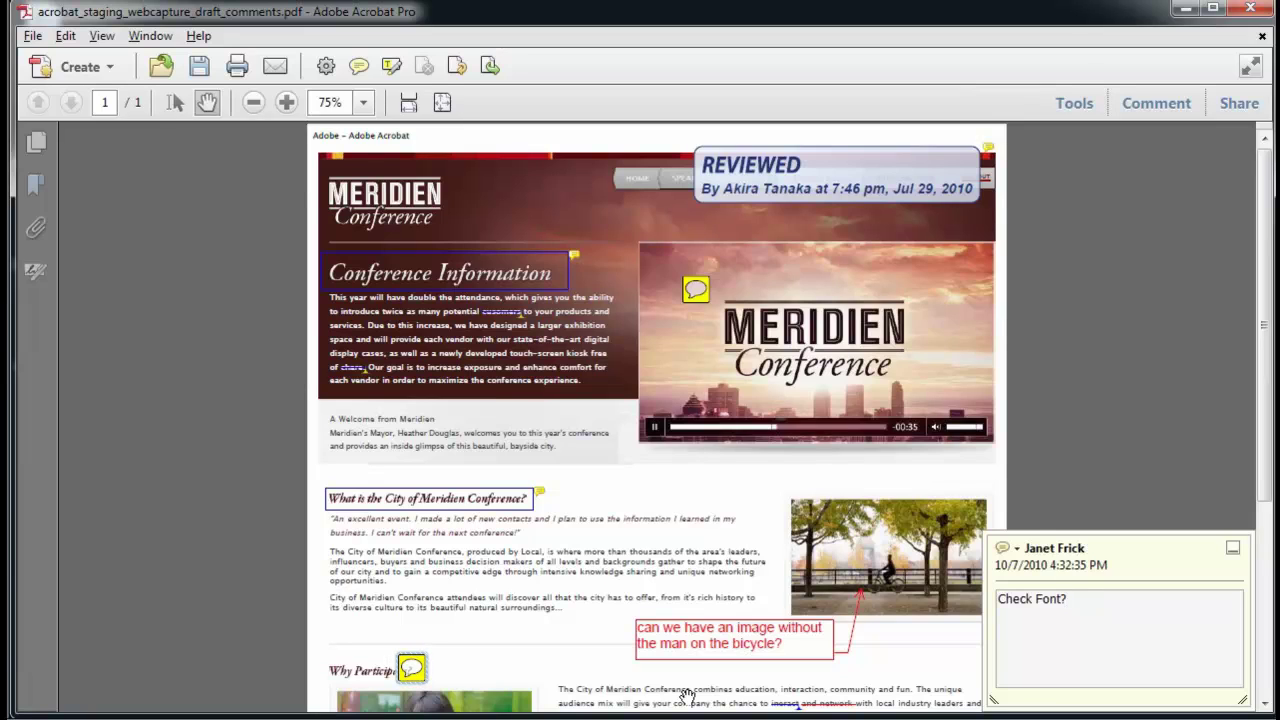
- Highlight 'beautiful' in the welcome paragraph, give it the note 'new word', and close the popup
{"action": "left_click", "coordinate": [391, 66]}
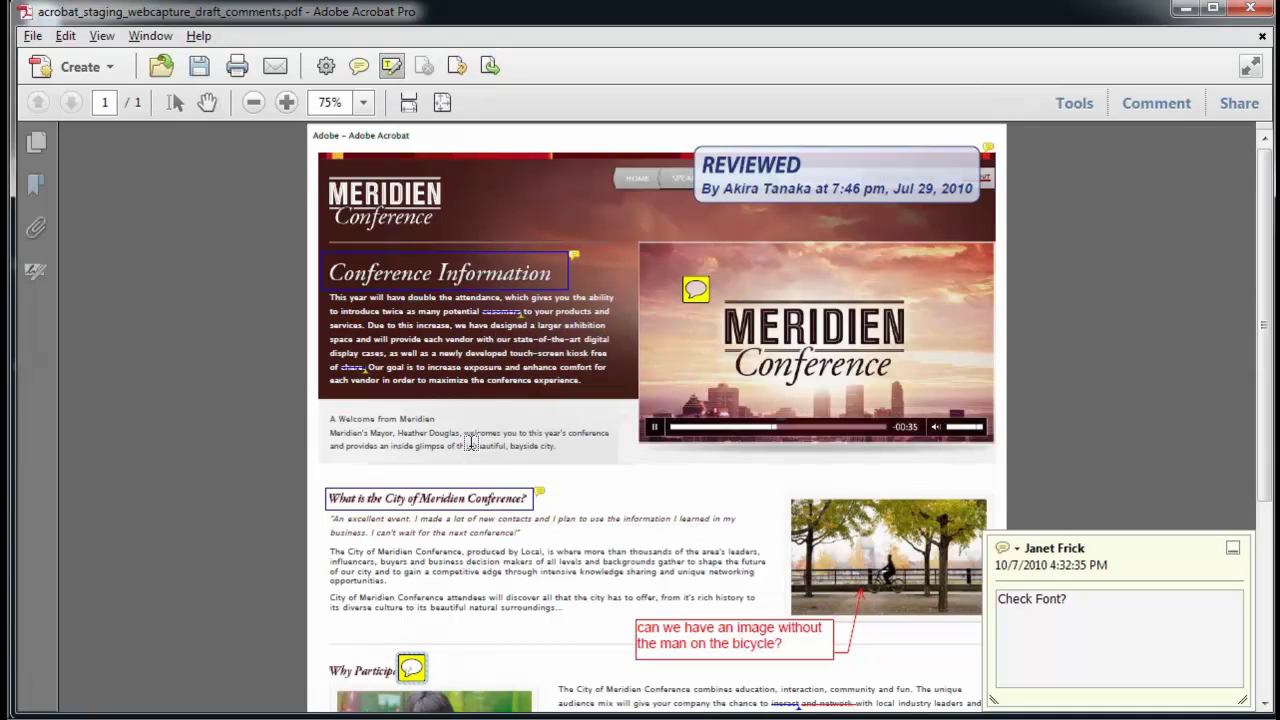
{"action": "left_click_drag", "start_coordinate": [471, 445], "coordinate": [503, 442]}
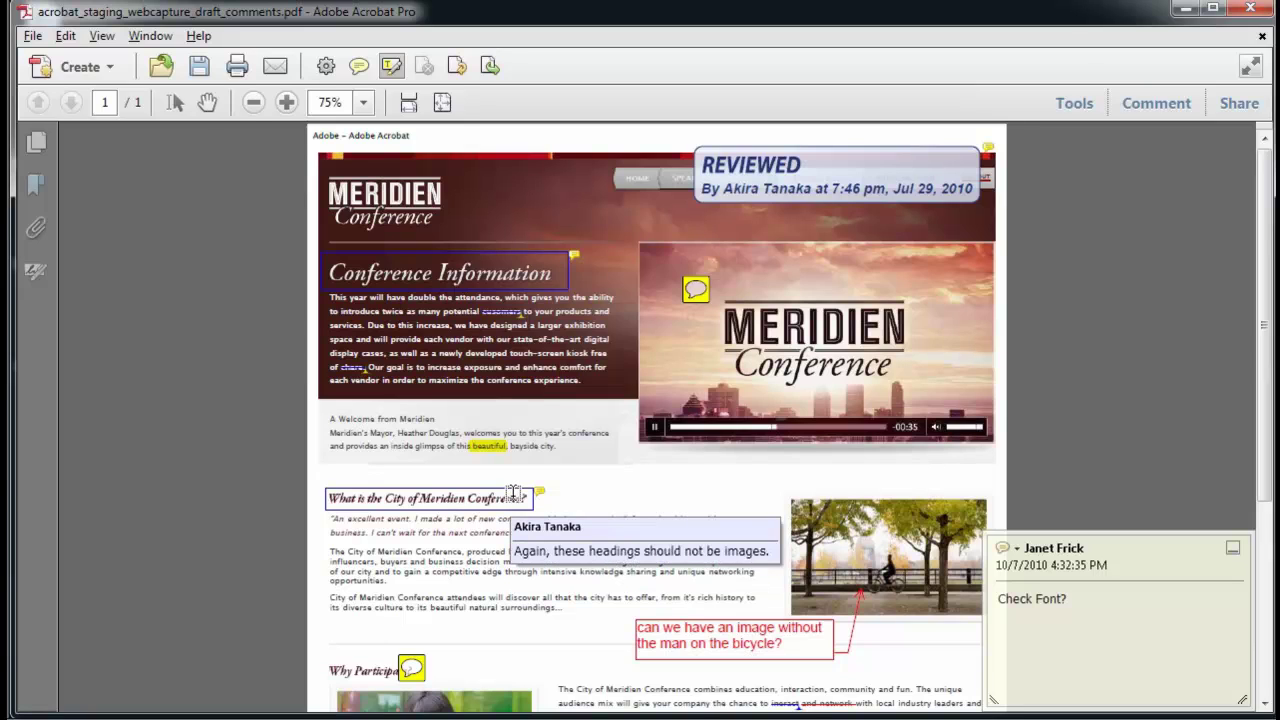
{"action": "double_click", "coordinate": [498, 447]}
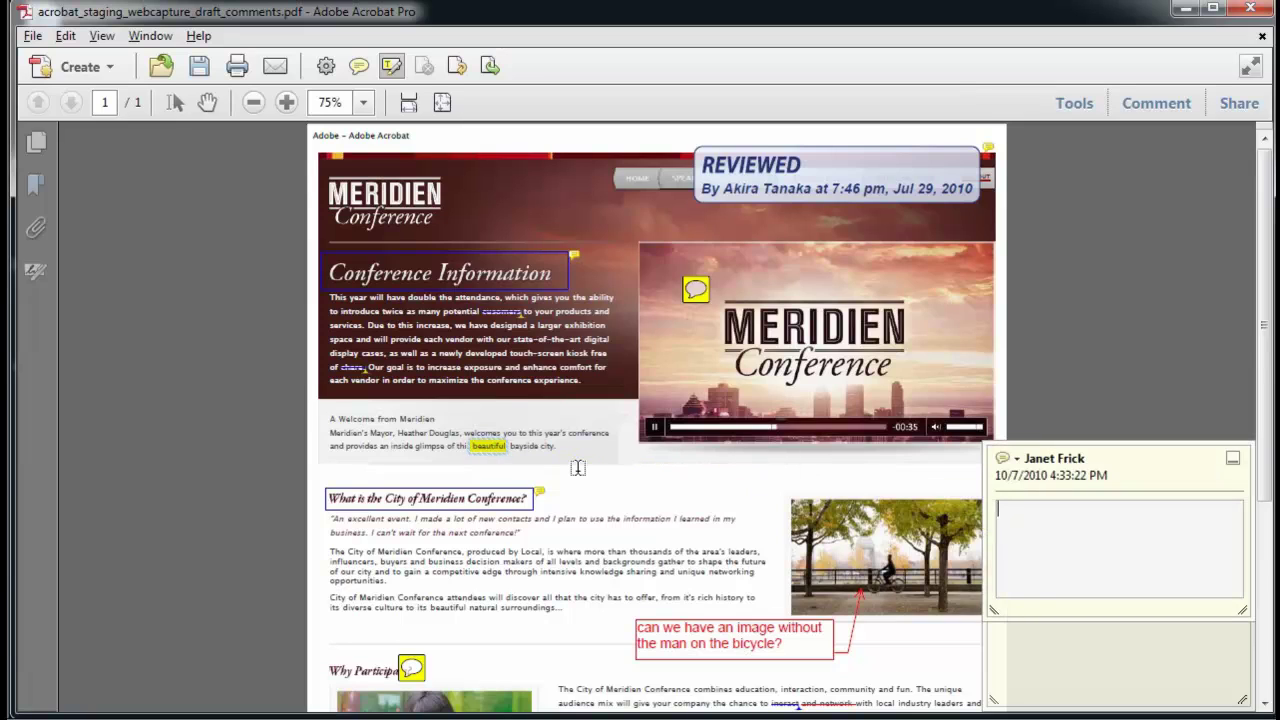
{"action": "type", "text": "new word"}
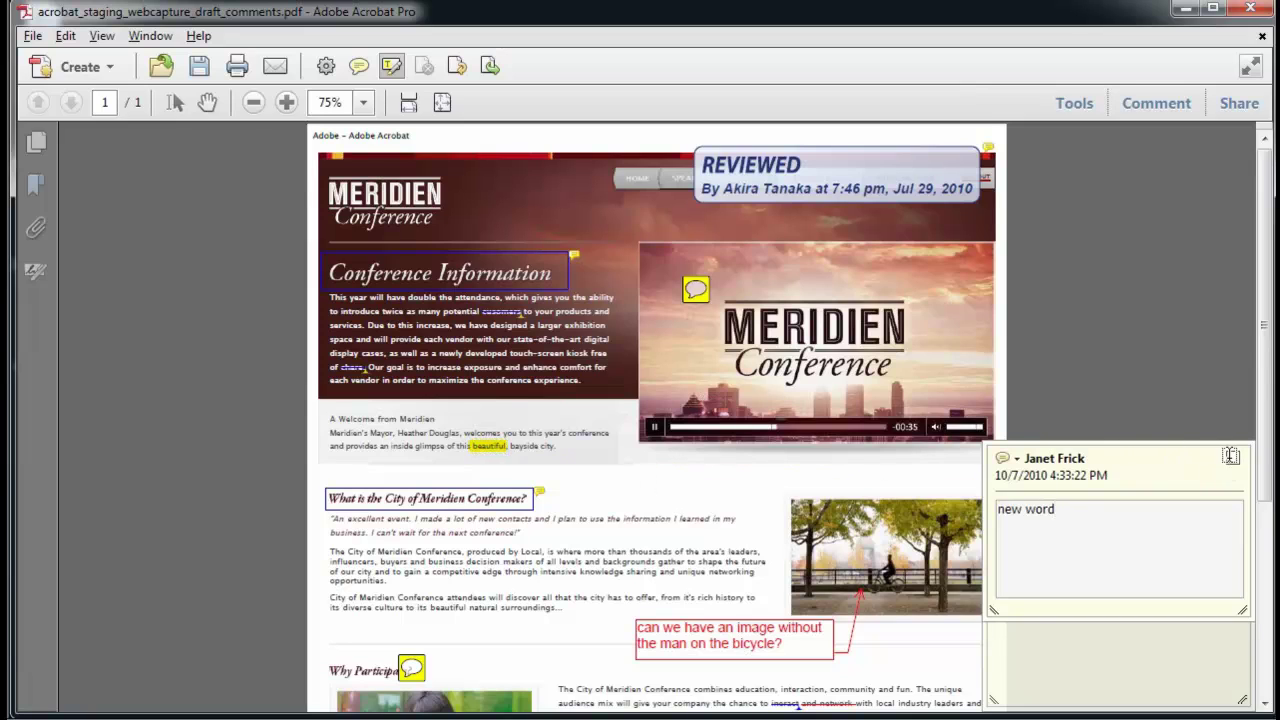
{"action": "left_click", "coordinate": [1231, 456]}
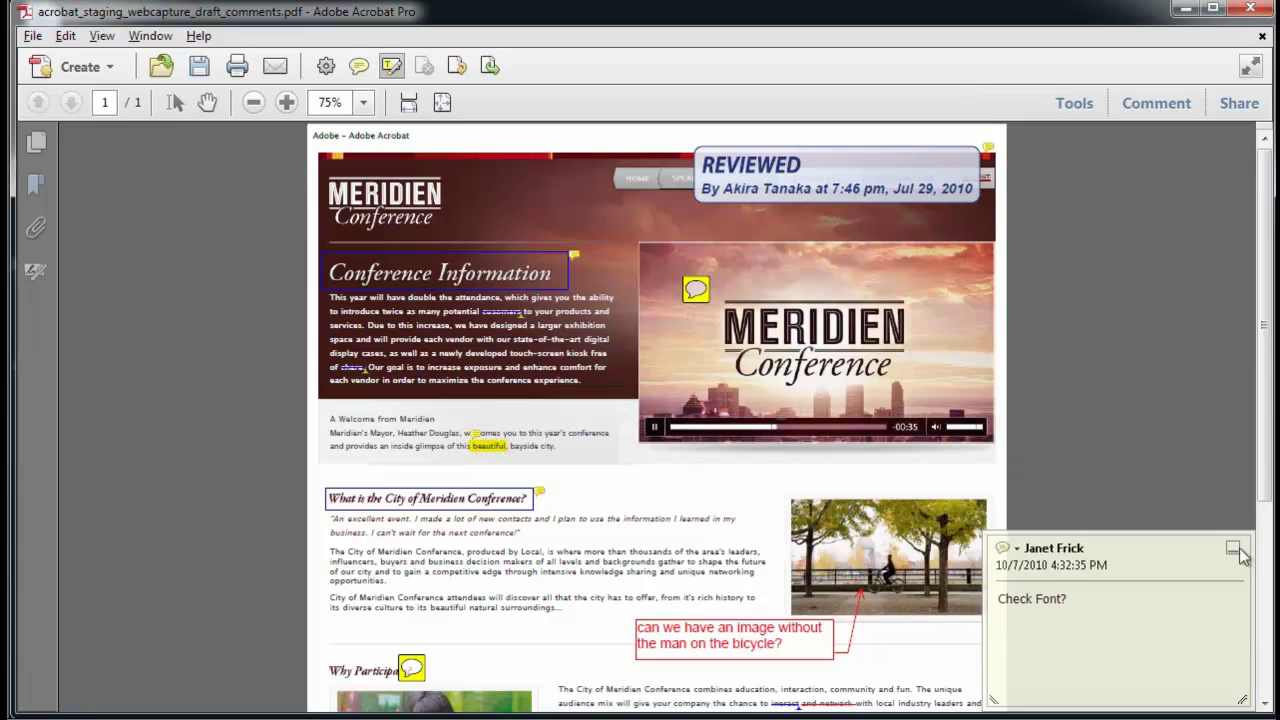
- Open the Comment pane and expand the Comments List to show all 12 comments
{"action": "left_click", "coordinate": [1157, 104]}
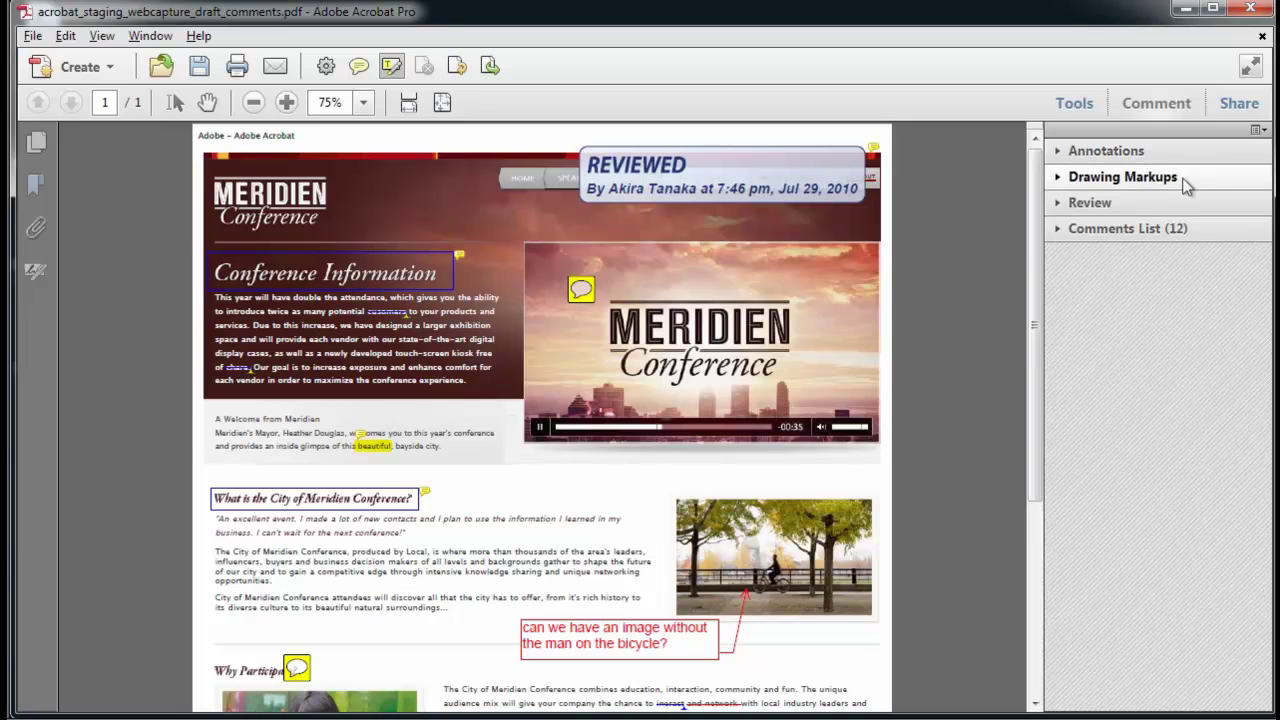
{"action": "left_click", "coordinate": [1061, 231]}
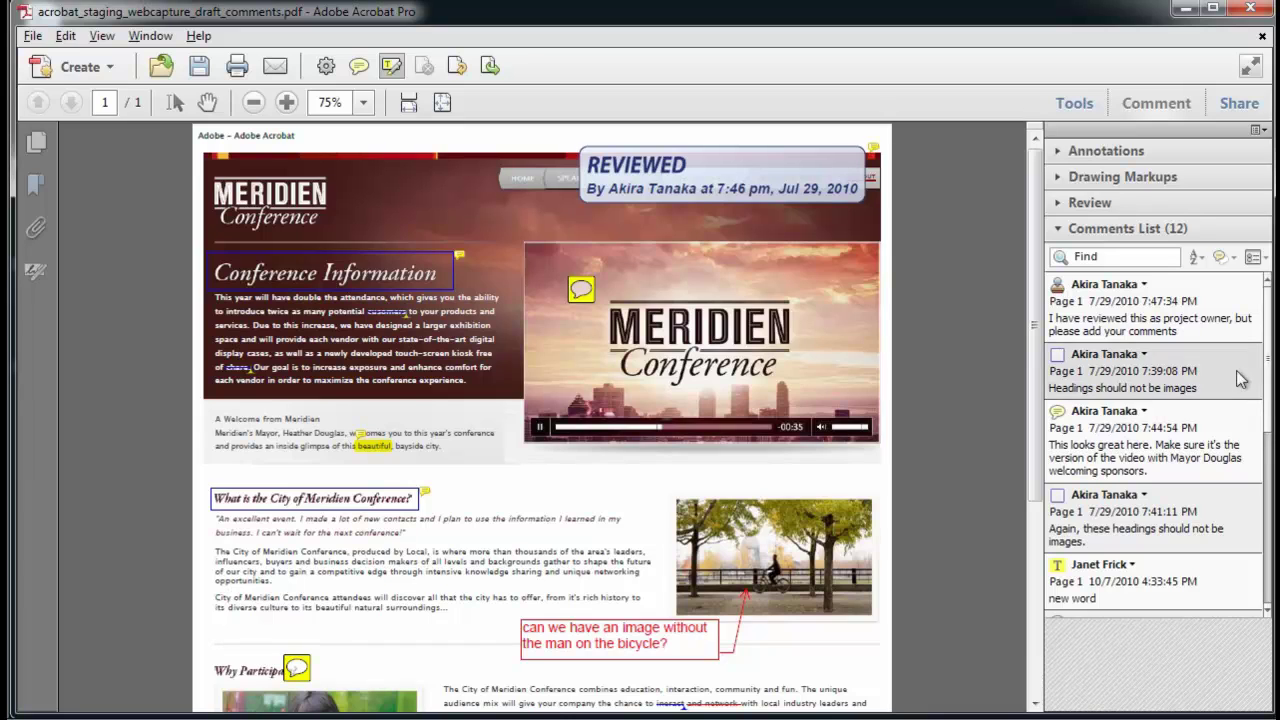
{"action": "left_click", "coordinate": [1230, 318]}
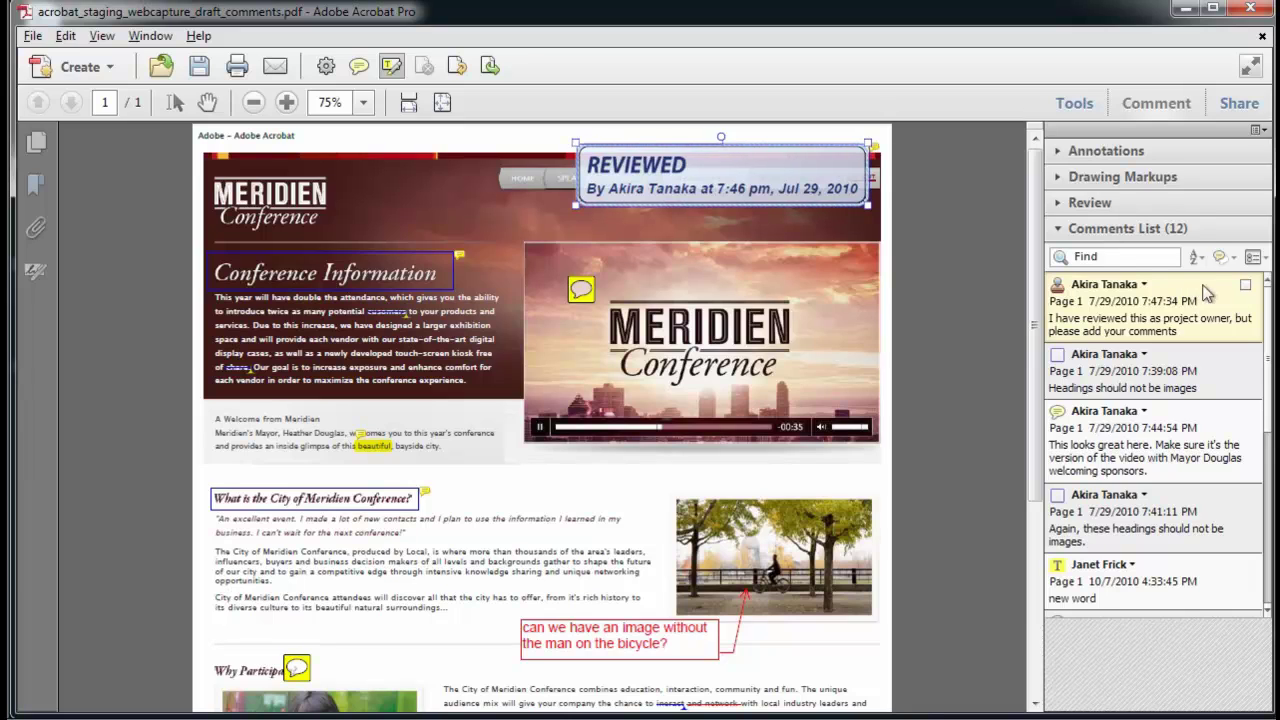
{"action": "left_click", "coordinate": [1127, 258]}
{"action": "type", "text": "Dou"}
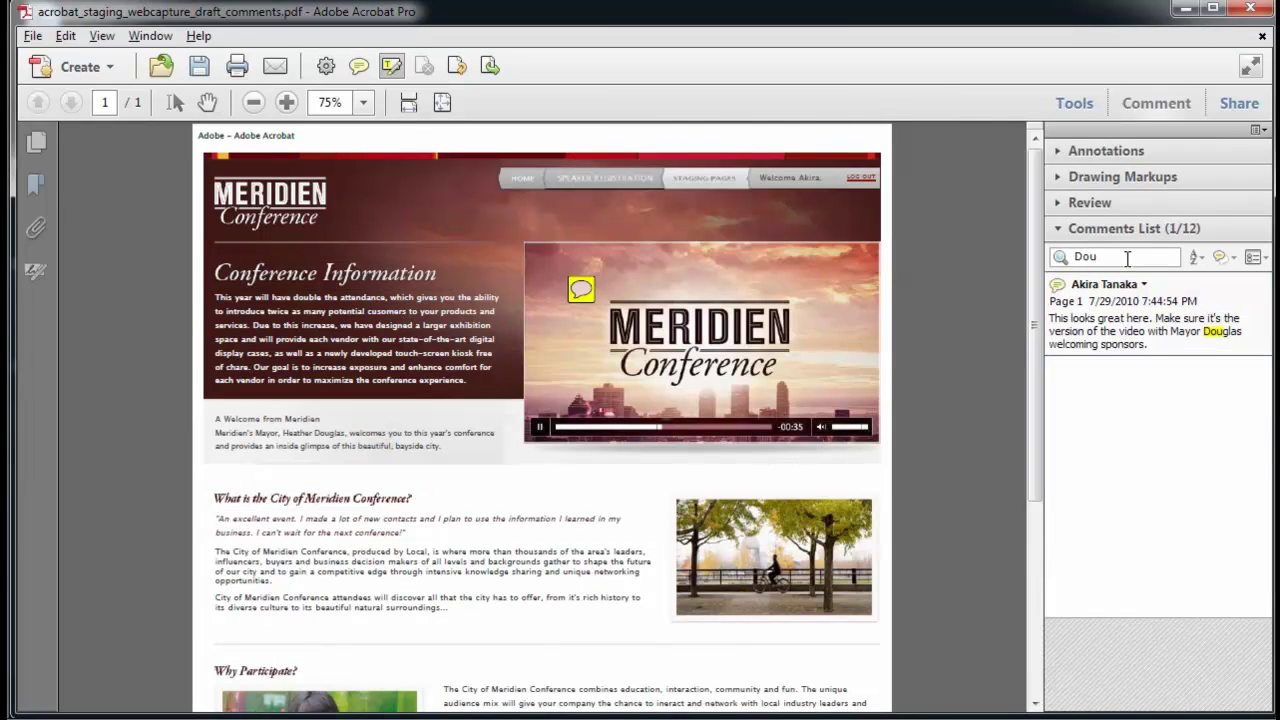
{"action": "type", "text": "gl"}
{"action": "key", "text": "BackSpace"}
{"action": "key", "text": "BackSpace"}
{"action": "key", "text": "BackSpace"}
{"action": "key", "text": "BackSpace"}
{"action": "key", "text": "BackSpace"}
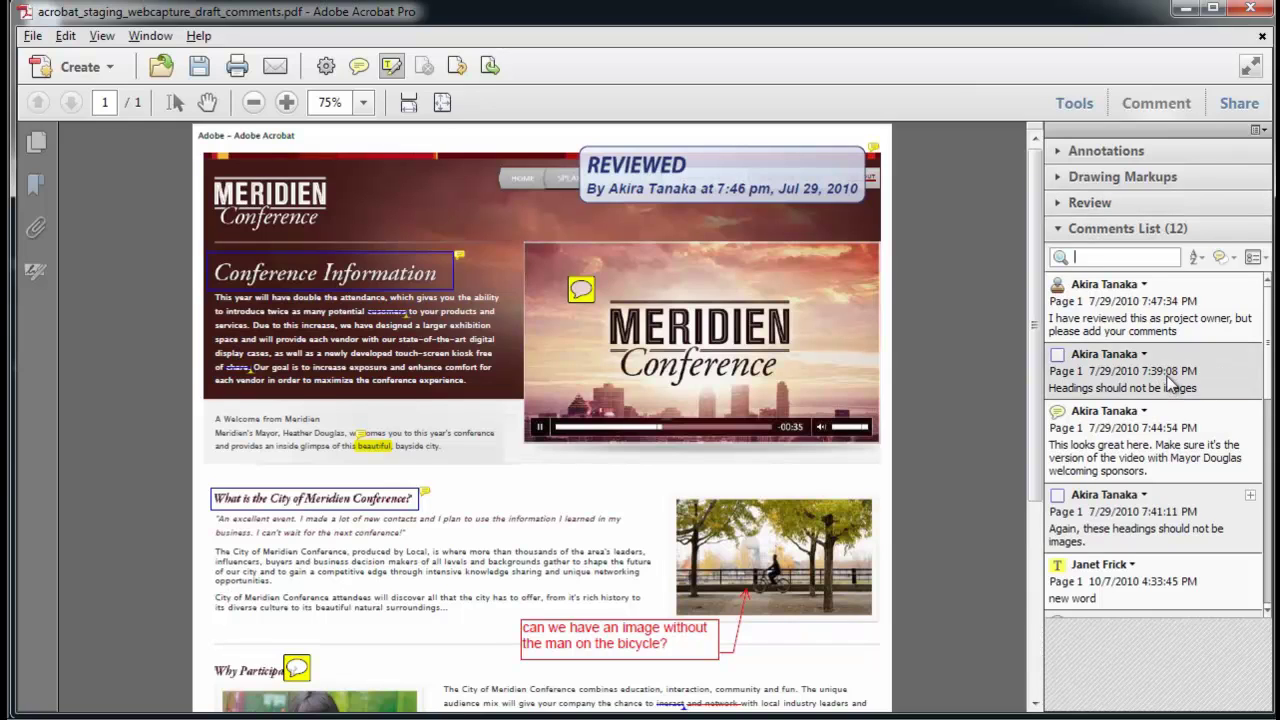
- Select the 'Headings should not be images' comment and tick its checkmark box
{"action": "left_click", "coordinate": [1170, 381]}
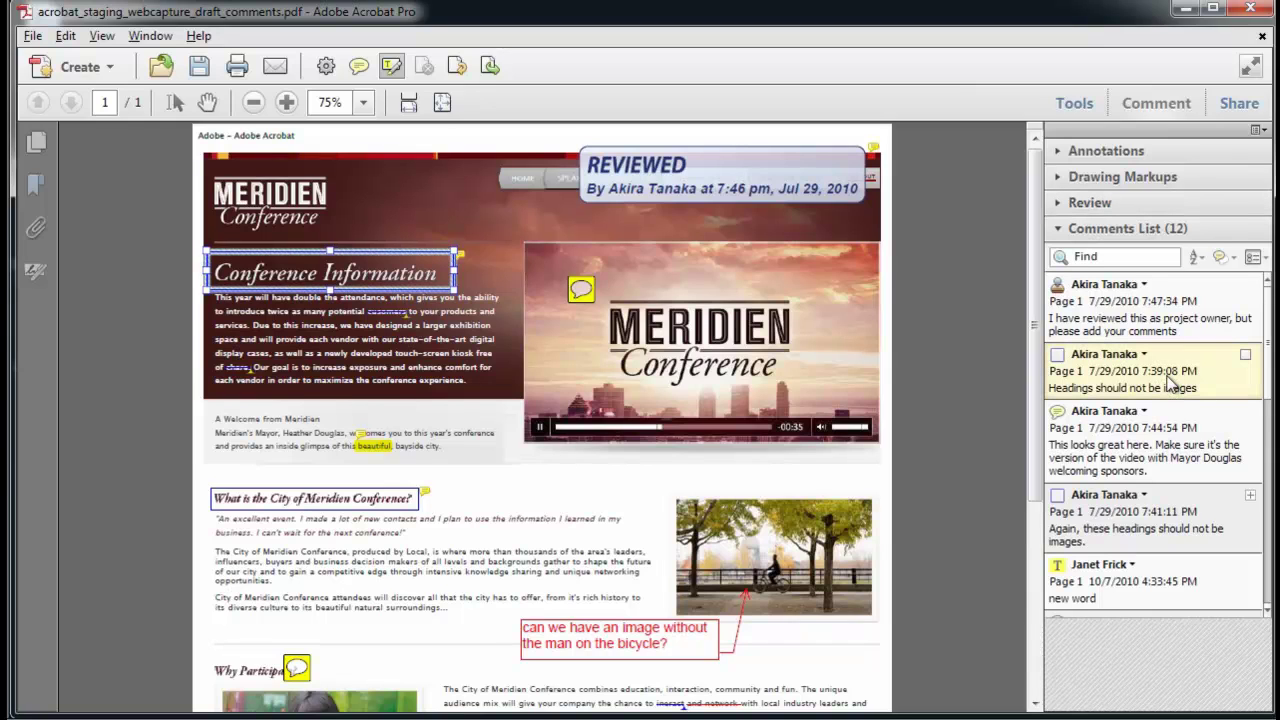
{"action": "left_click", "coordinate": [1245, 356]}
{"action": "mouse_move", "coordinate": [588, 291]}
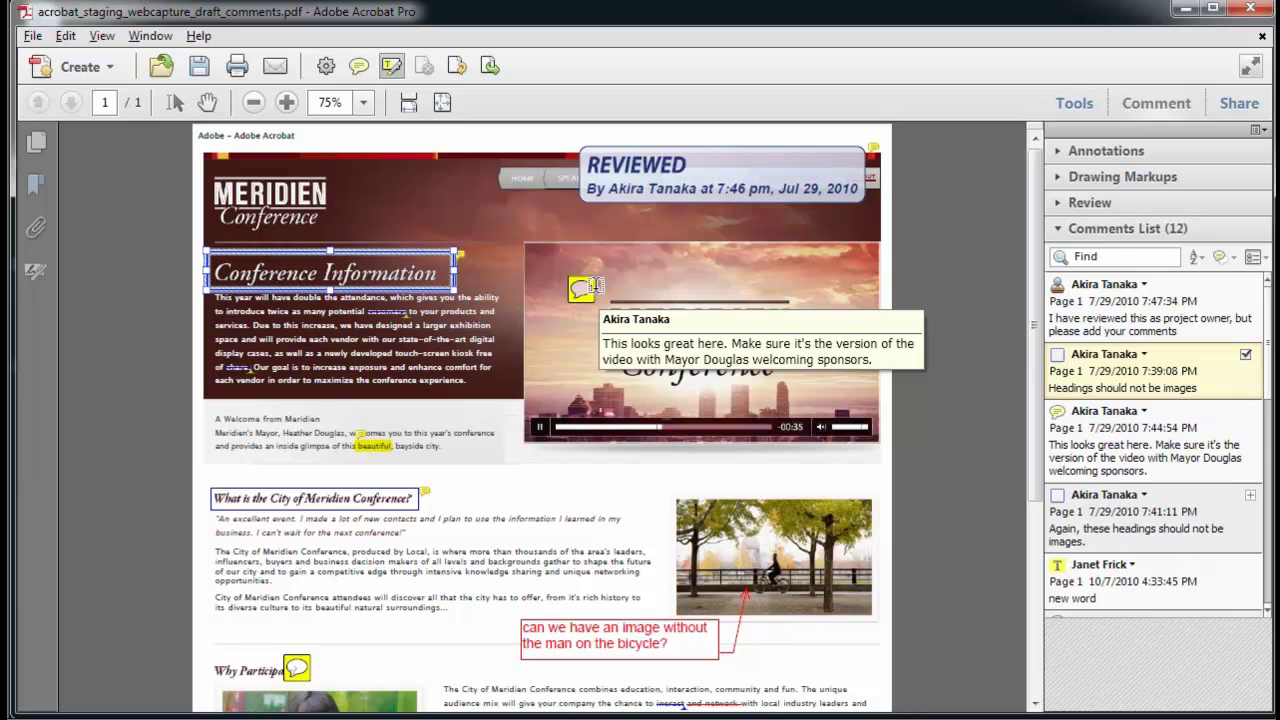
{"action": "left_click", "coordinate": [1254, 258]}
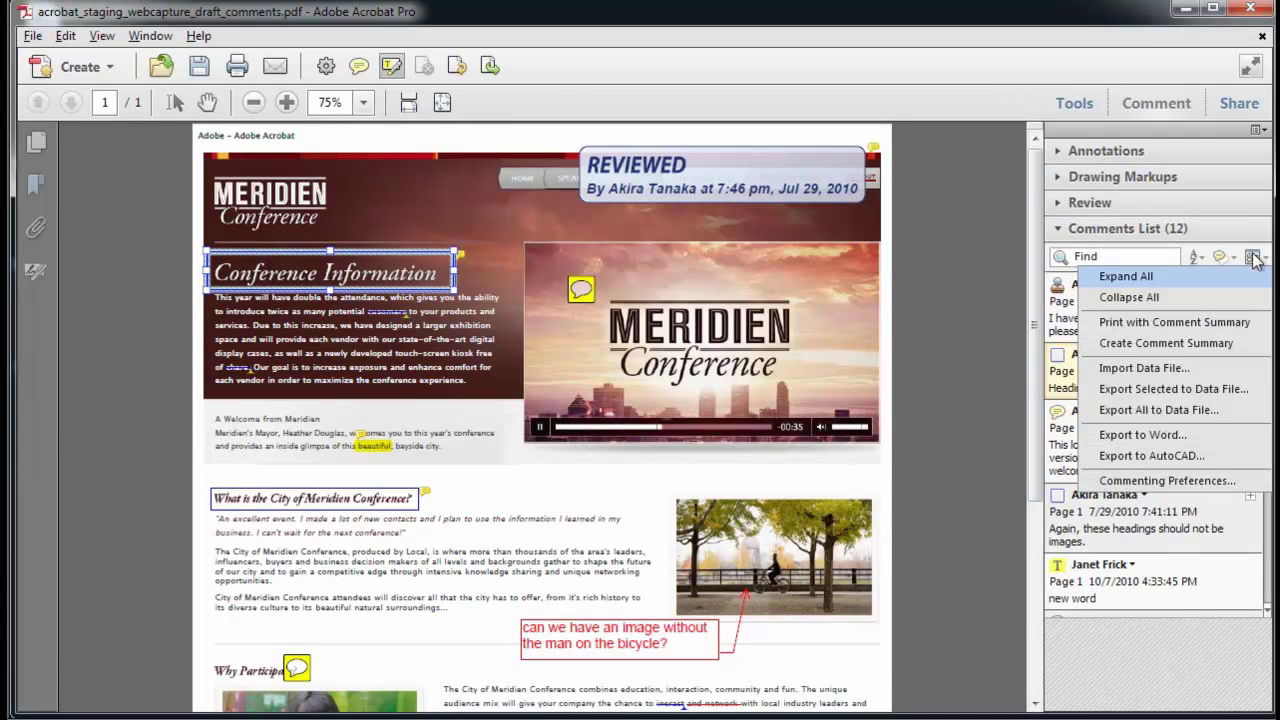
{"action": "left_click", "coordinate": [1213, 484]}
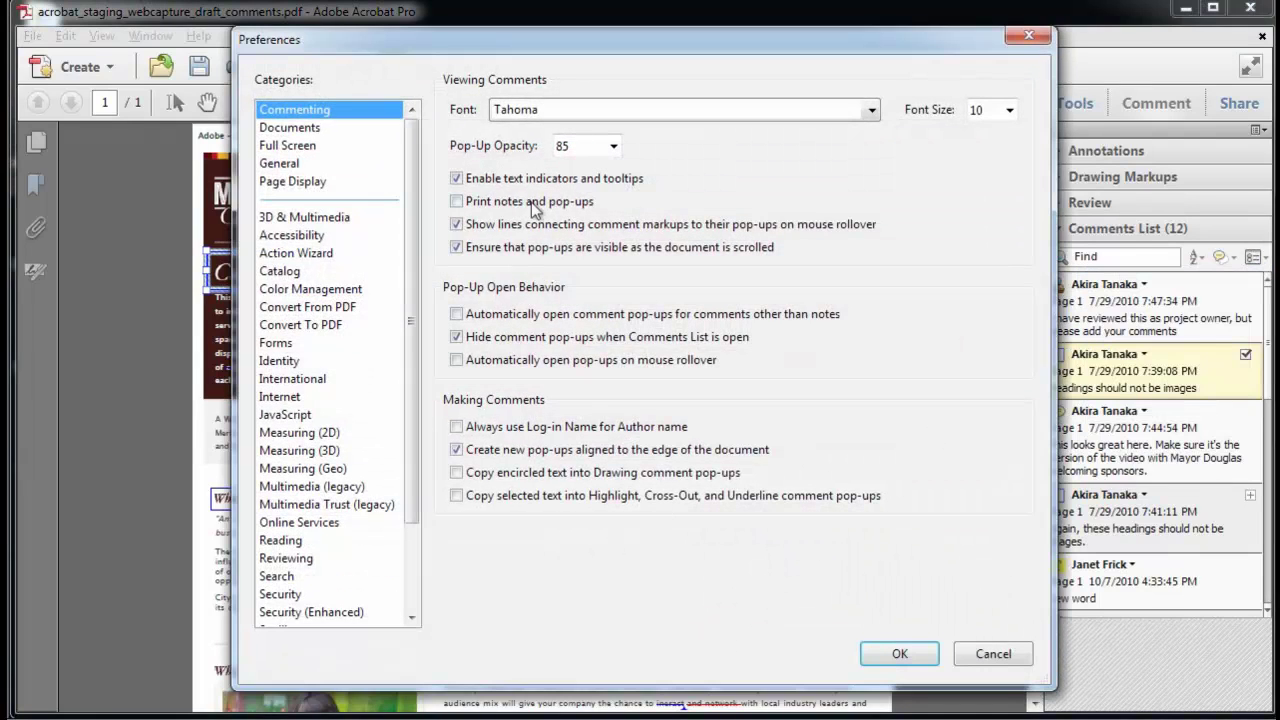
{"action": "left_click", "coordinate": [872, 110]}
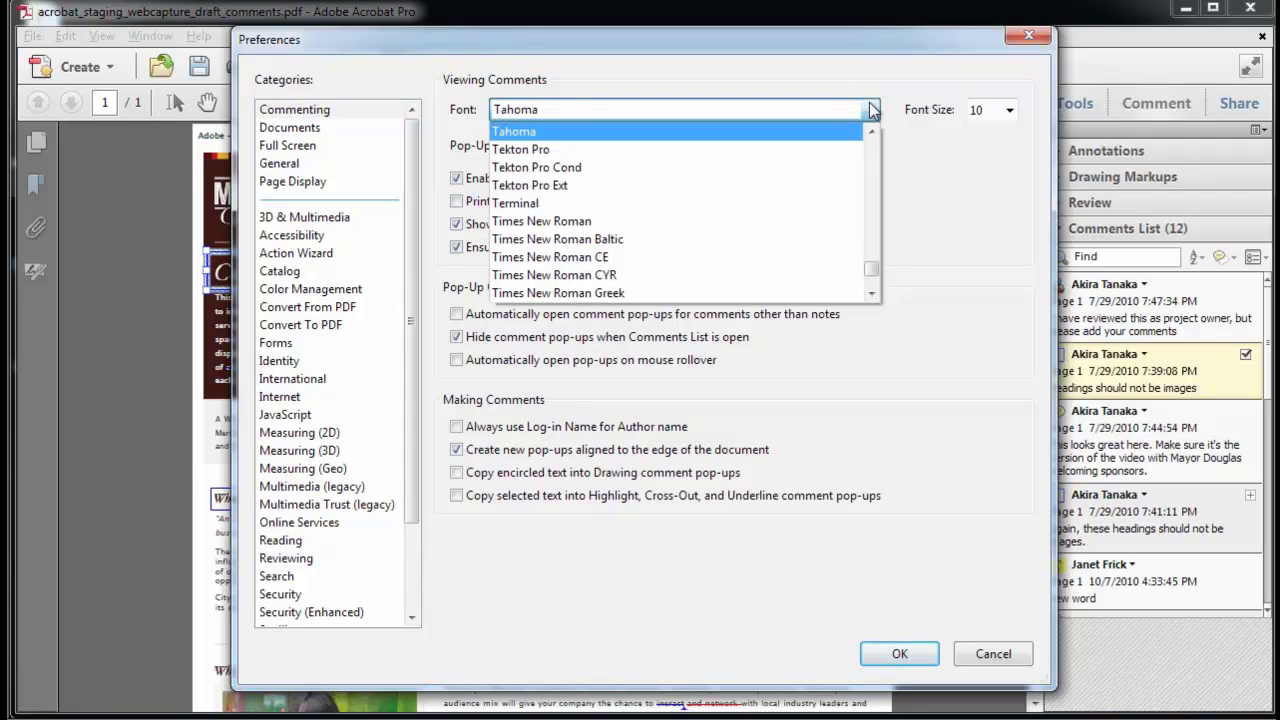
{"action": "left_click", "coordinate": [872, 111]}
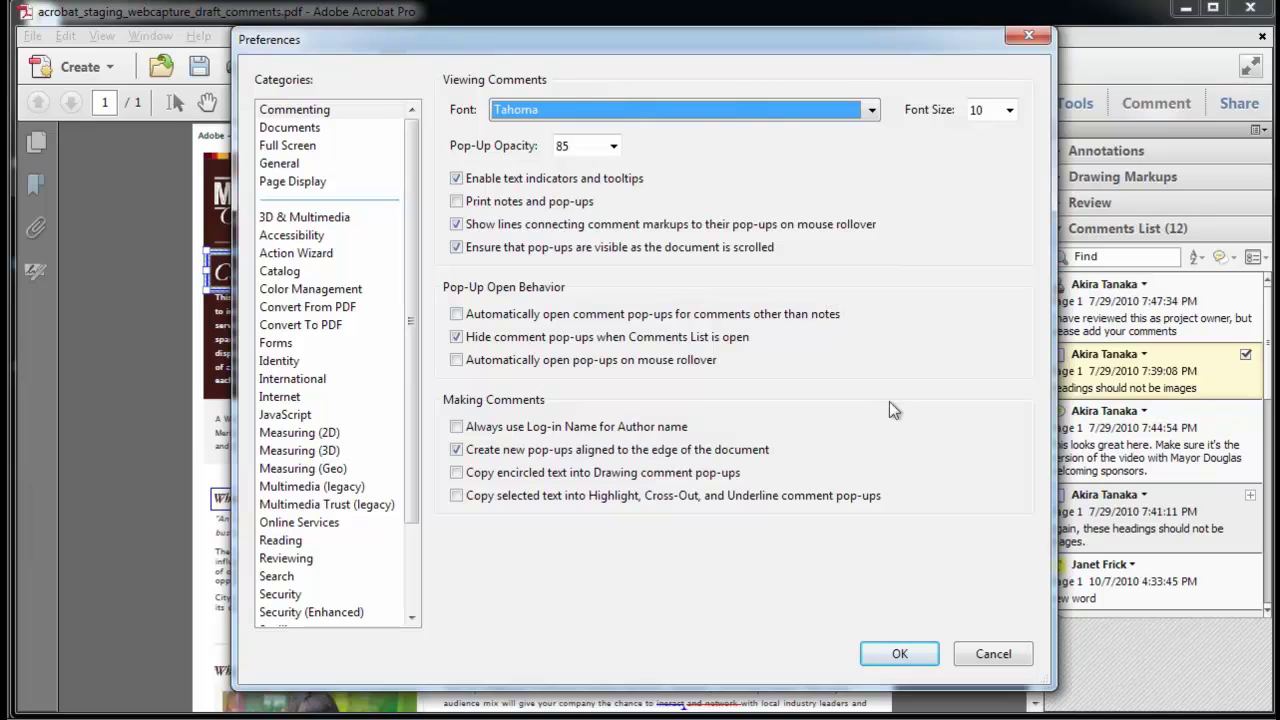
{"action": "left_click", "coordinate": [899, 654]}
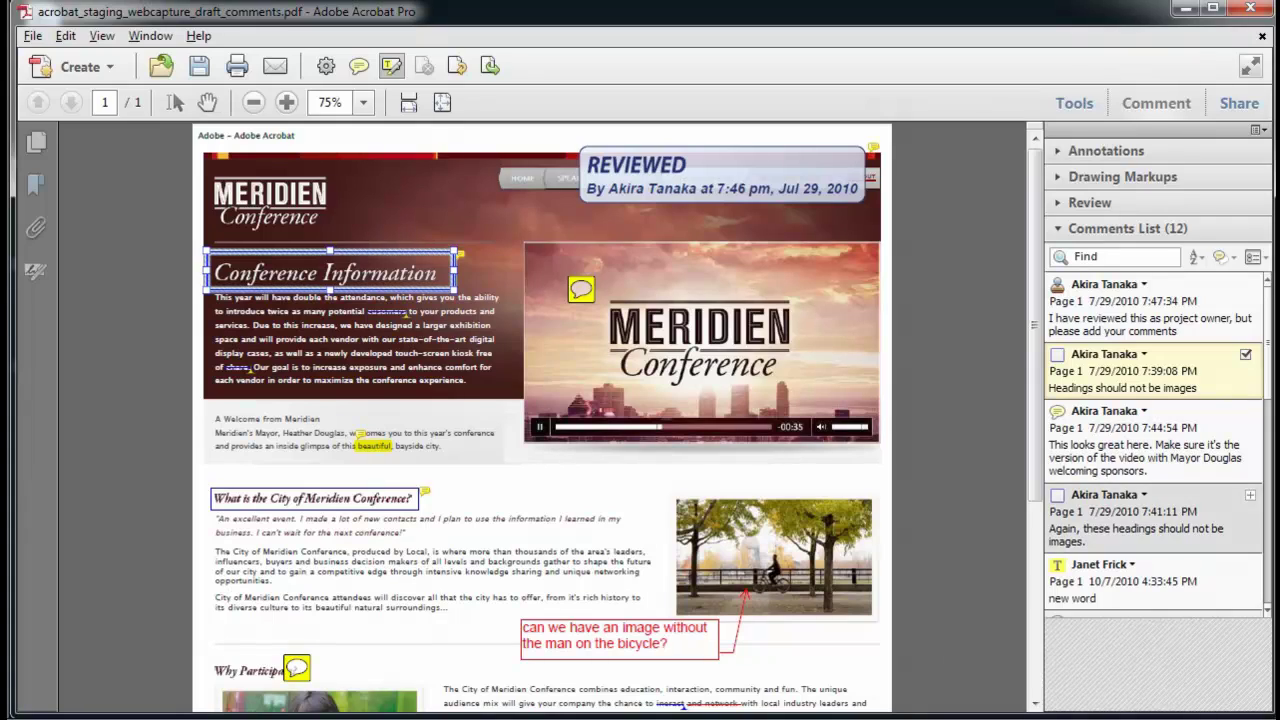
- Expand Annotations, enable Allow Multiple Panels Open, and expand the Drawing Markups panel
{"action": "left_click", "coordinate": [1062, 152]}
{"action": "left_click", "coordinate": [1257, 130]}
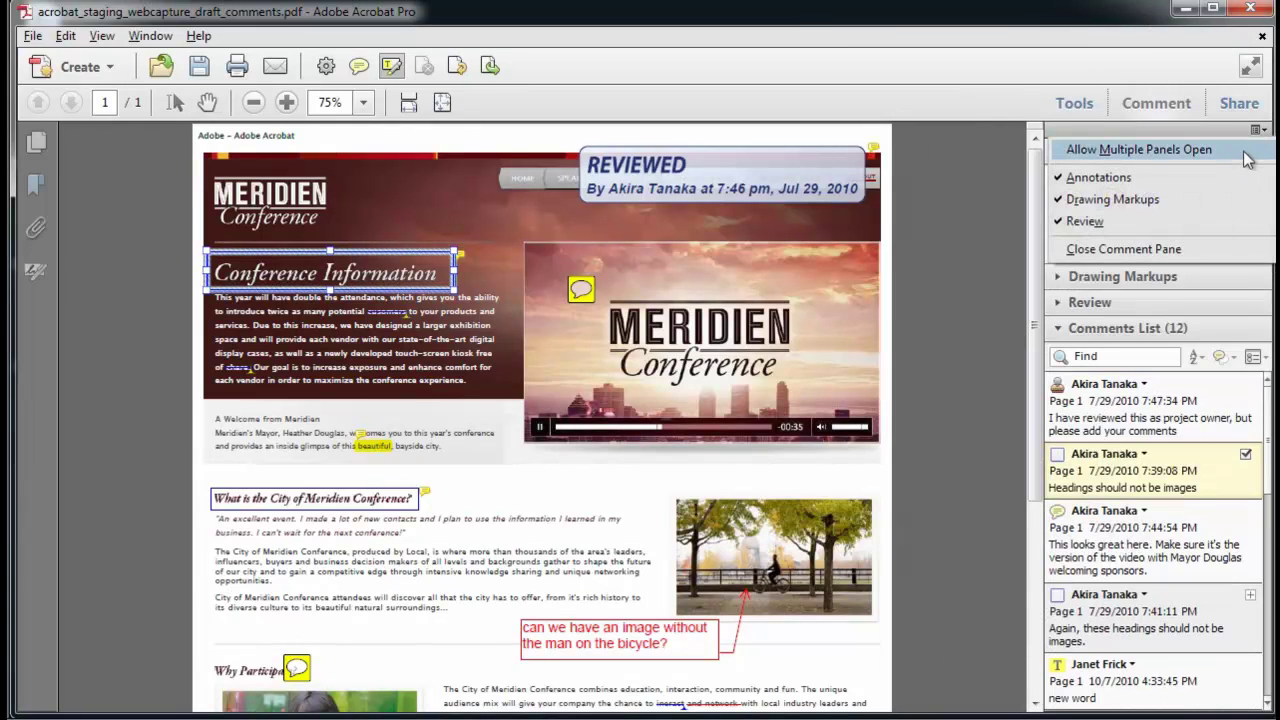
{"action": "left_click", "coordinate": [1120, 146]}
{"action": "left_click", "coordinate": [1060, 278]}
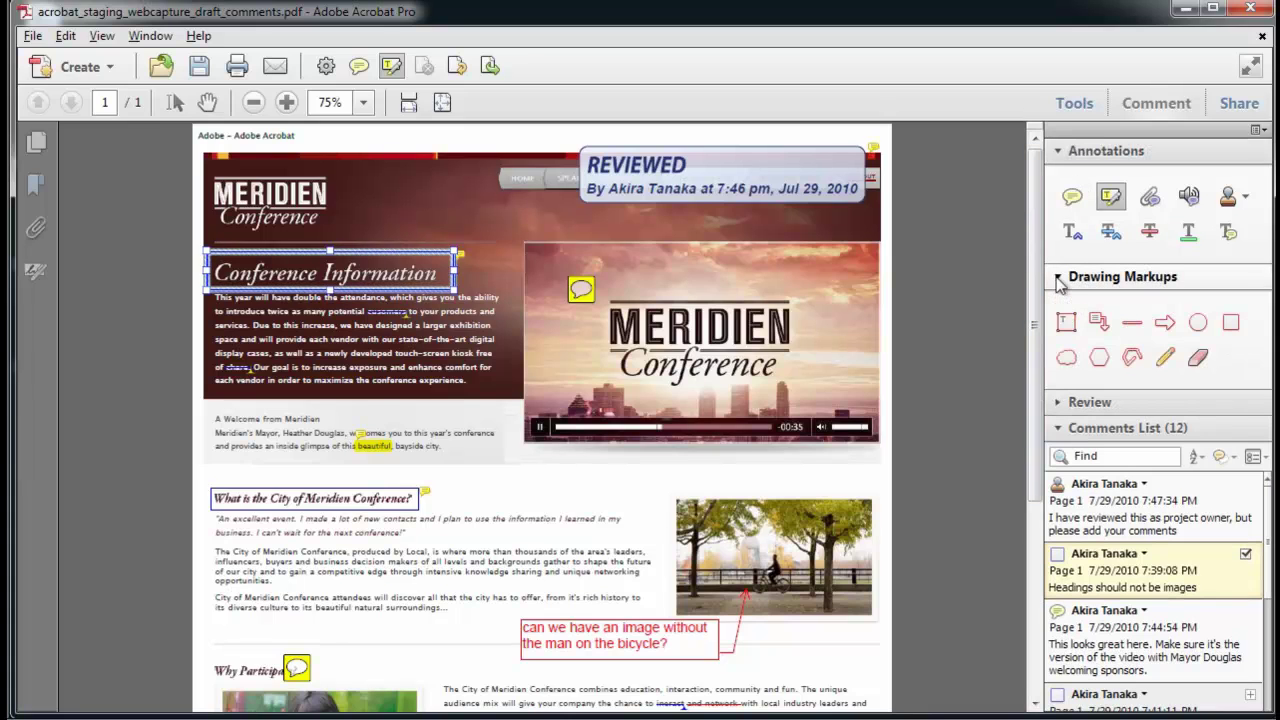
- Strike through the word 'information' in the quote under the City of Meridien heading
{"action": "left_click", "coordinate": [174, 103]}
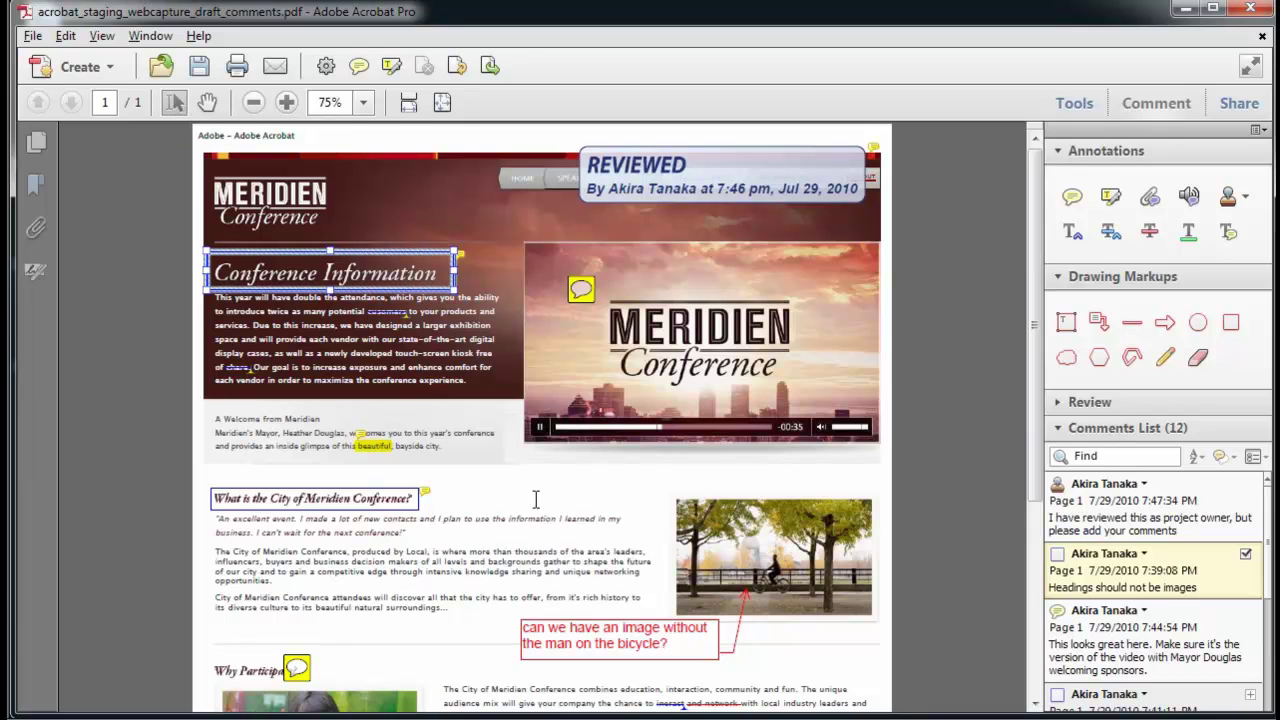
{"action": "double_click", "coordinate": [512, 519]}
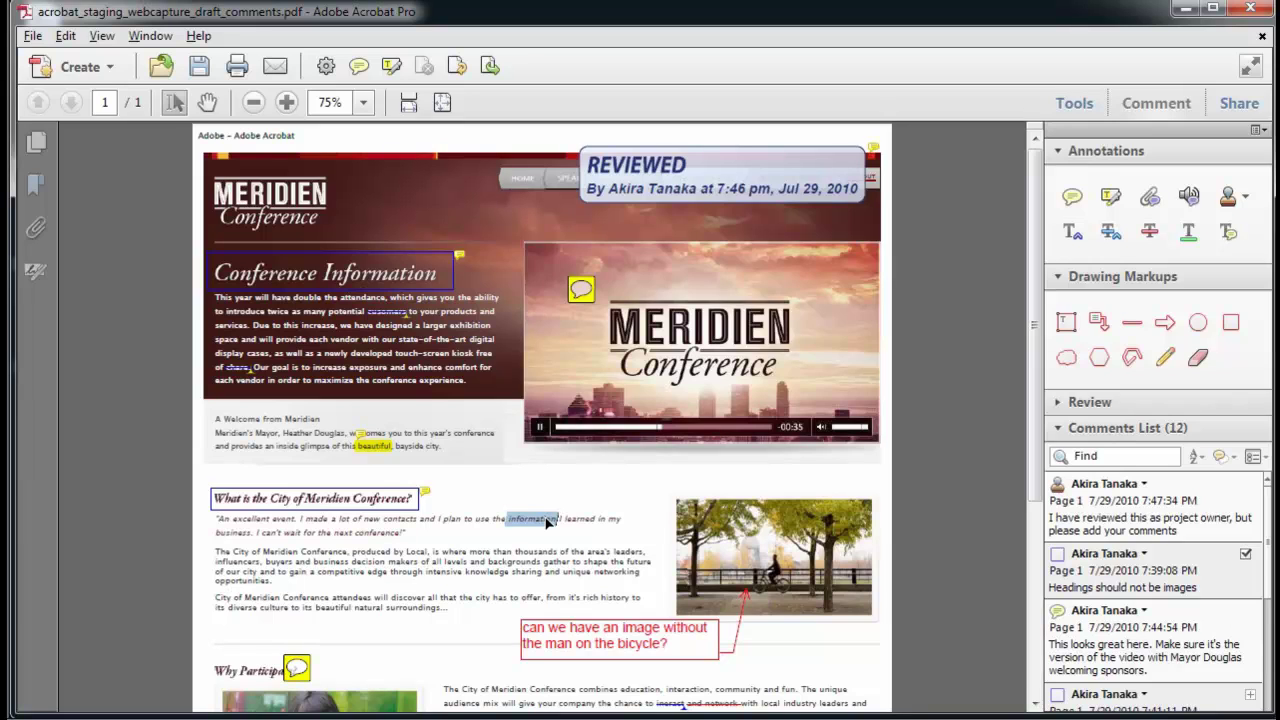
{"action": "key", "text": "Delete"}
- Sort the comments list by Type, then browse the Stamp list's Custom Stamps without stamping
{"action": "left_click", "coordinate": [1194, 458]}
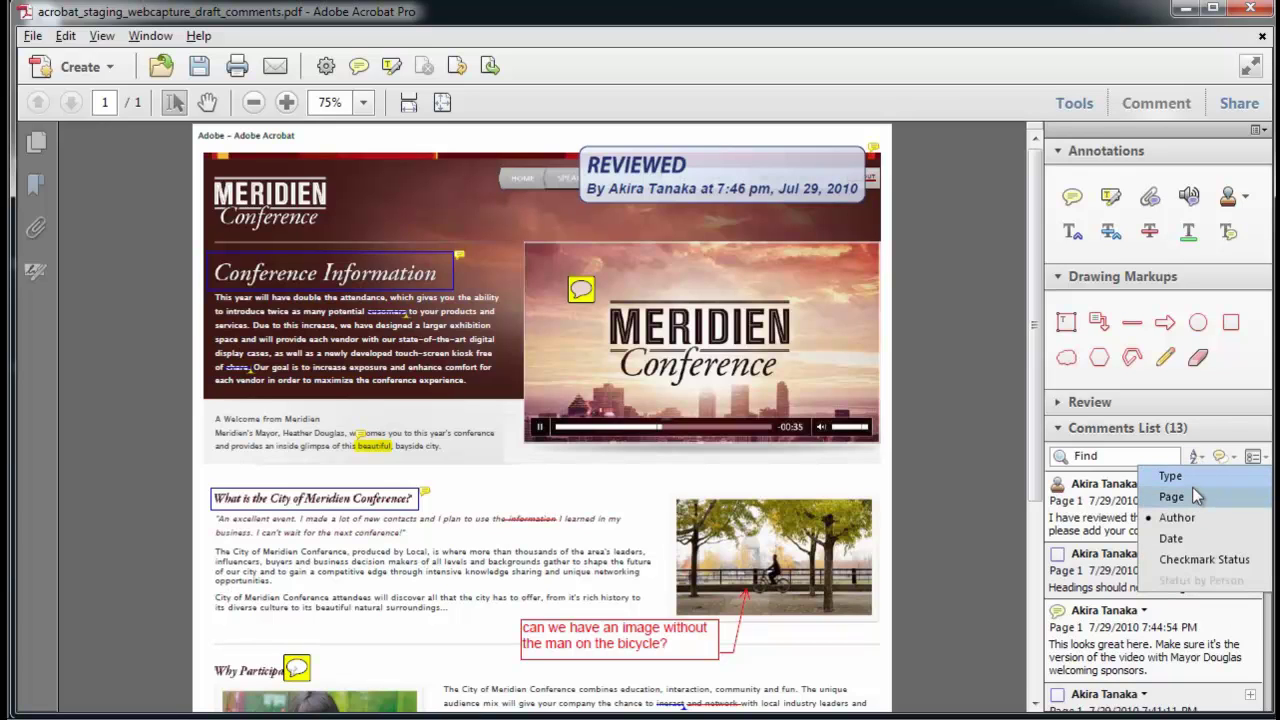
{"action": "left_click", "coordinate": [1193, 477]}
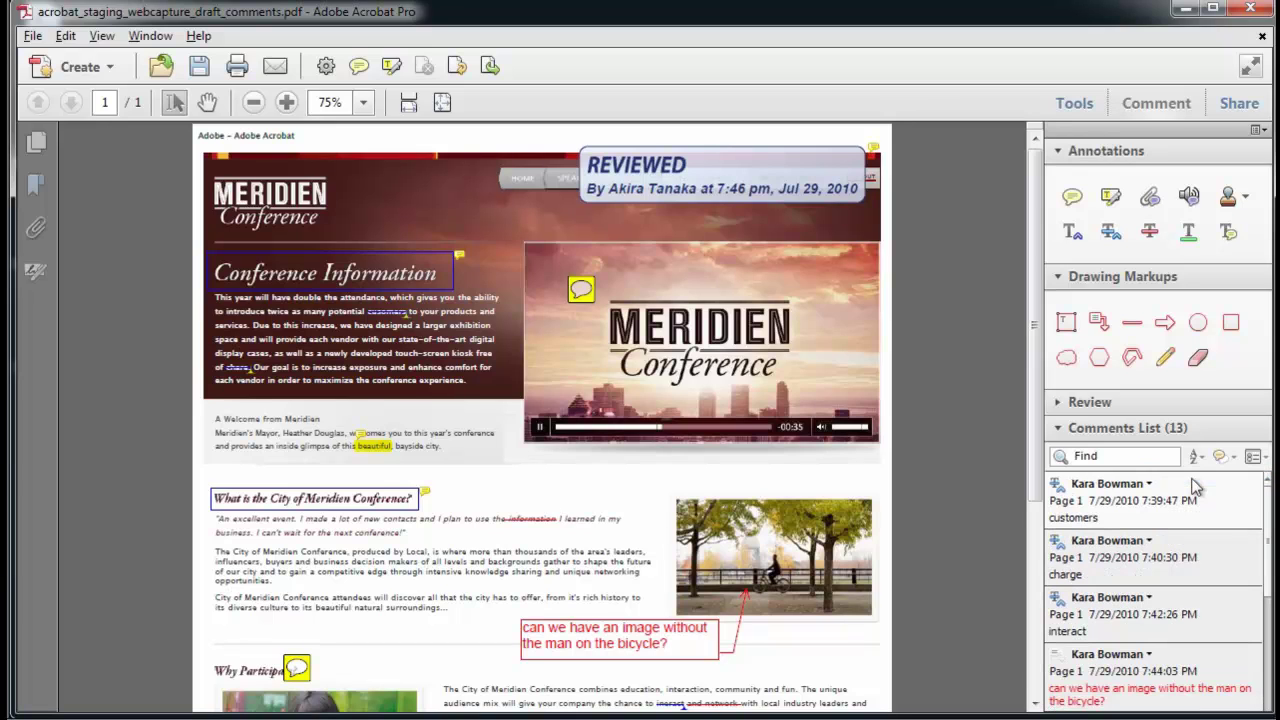
{"action": "left_click", "coordinate": [1245, 201]}
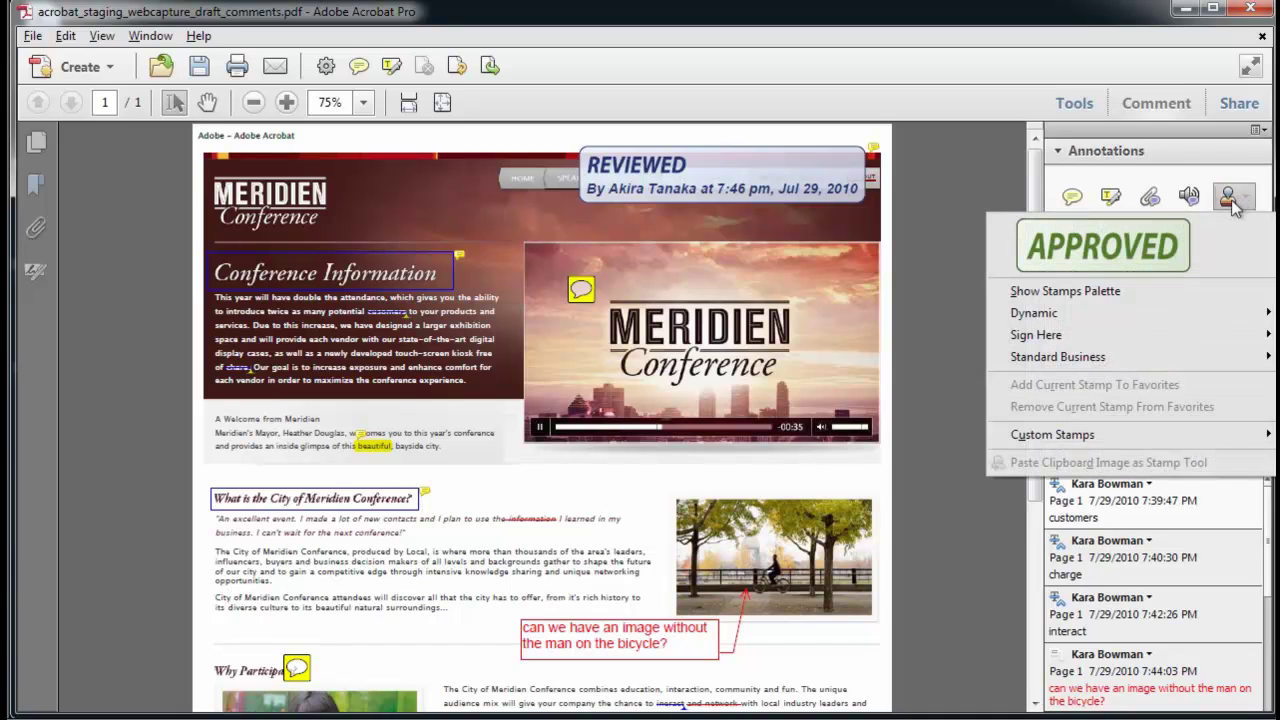
{"action": "mouse_move", "coordinate": [1143, 443]}
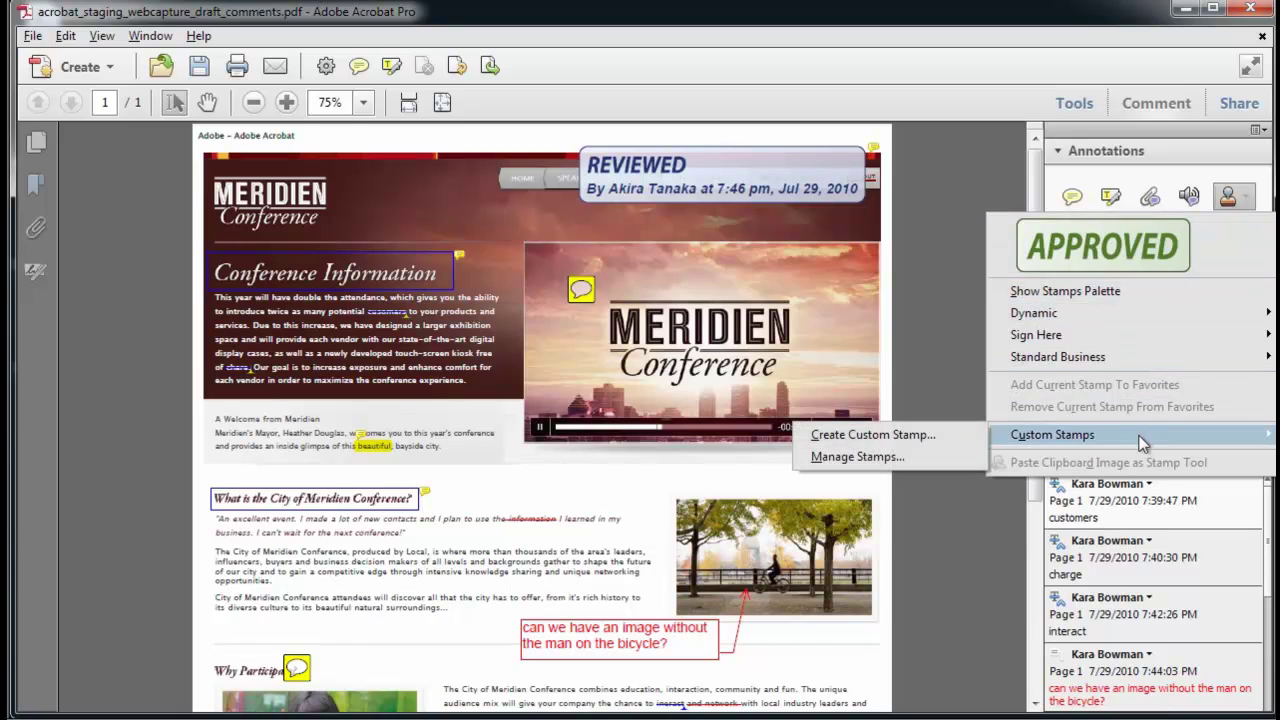
{"action": "left_click", "coordinate": [918, 252]}
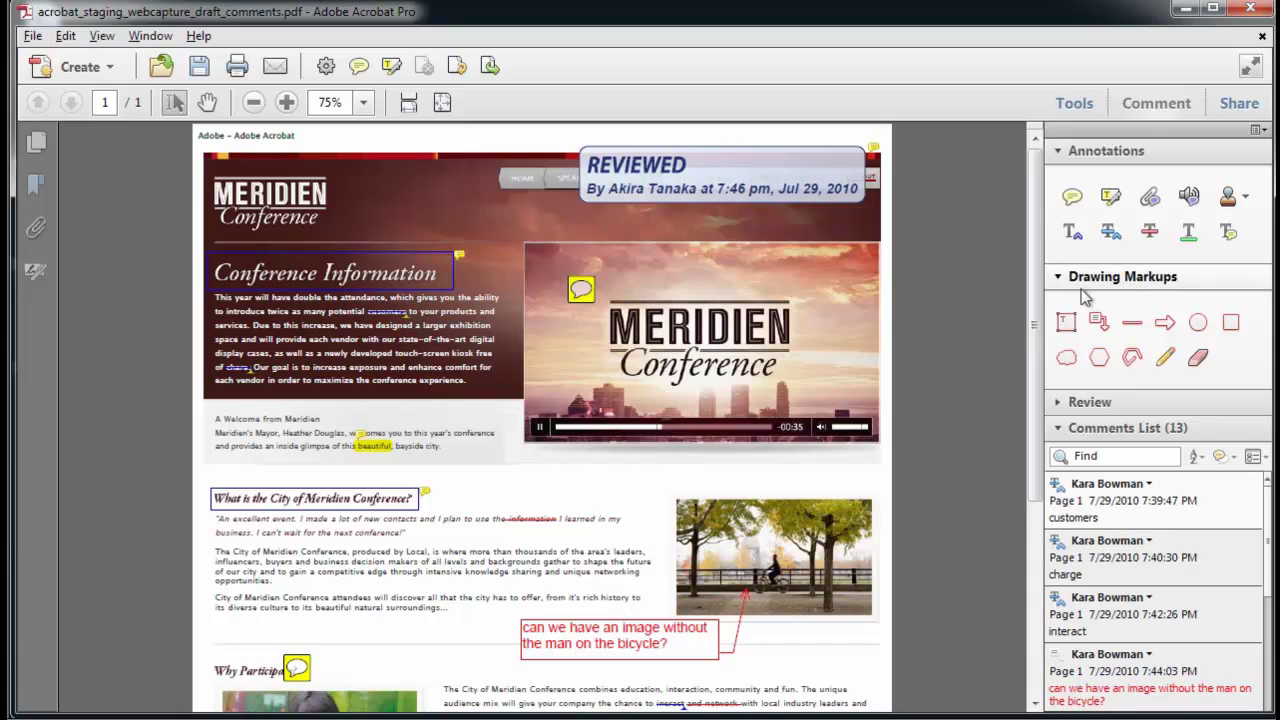
- Add the Text Callout tool to Quick Tools, then return to the Hand tool
{"action": "left_click", "coordinate": [1098, 321]}
{"action": "right_click", "coordinate": [1098, 321]}
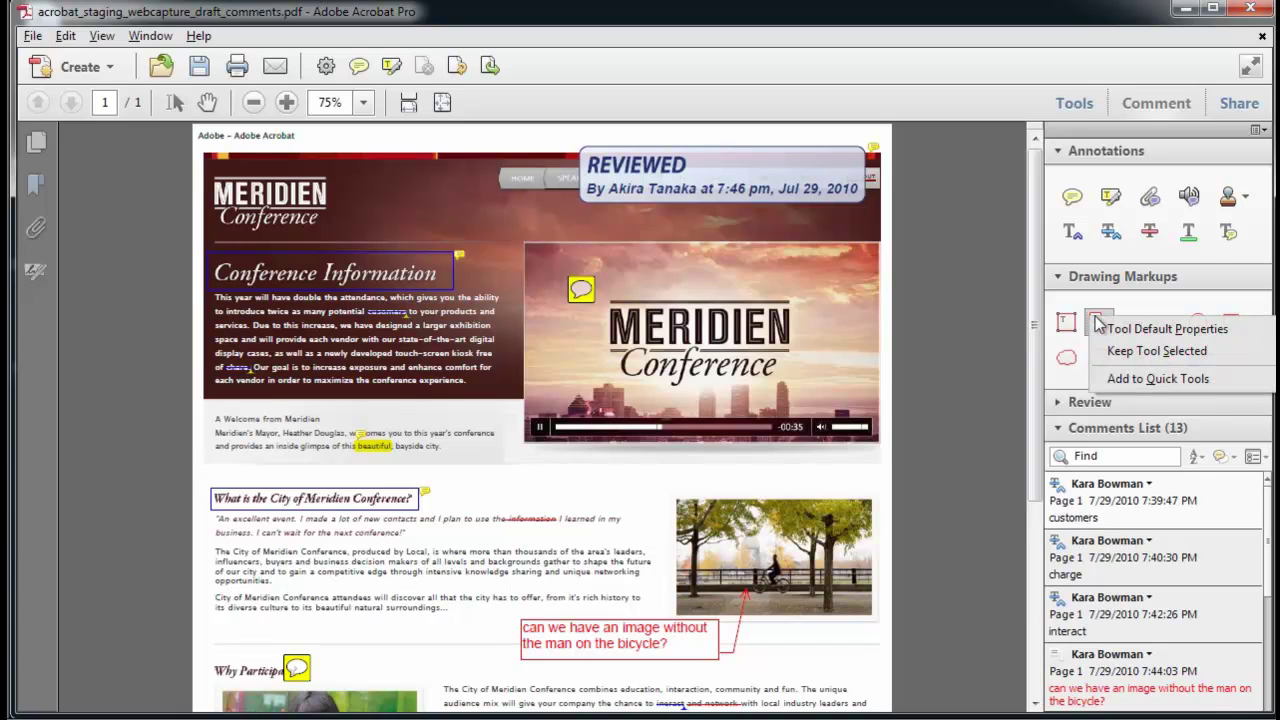
{"action": "left_click", "coordinate": [1150, 379]}
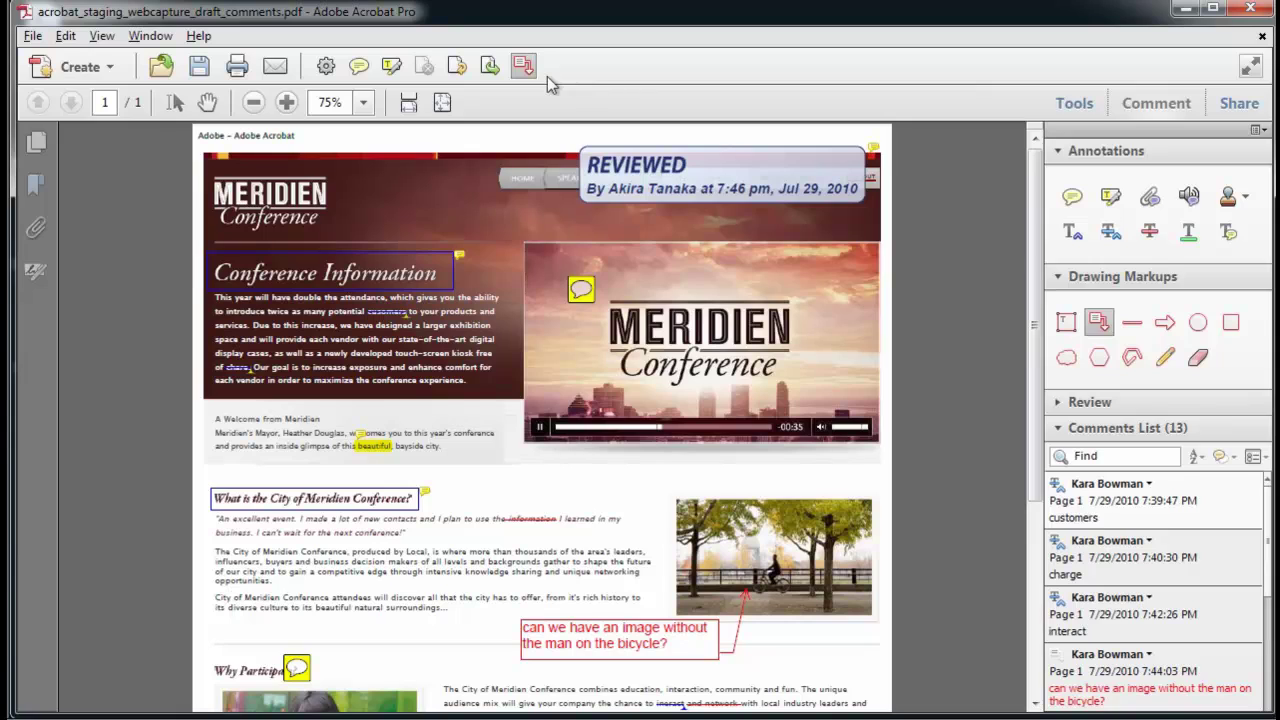
{"action": "left_click", "coordinate": [207, 102]}
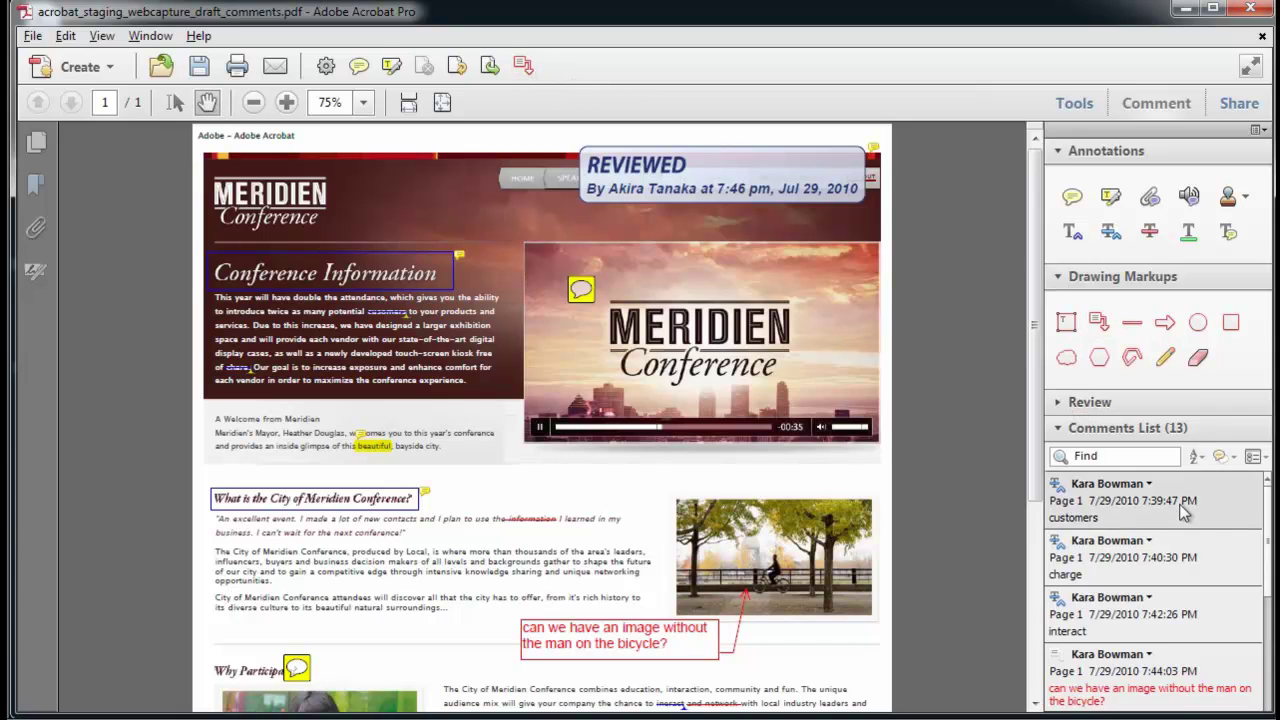
- Bring up the context menu for the charge comment in the list, then dismiss it
{"action": "right_click", "coordinate": [1153, 559]}
{"action": "right_click", "coordinate": [1155, 565]}
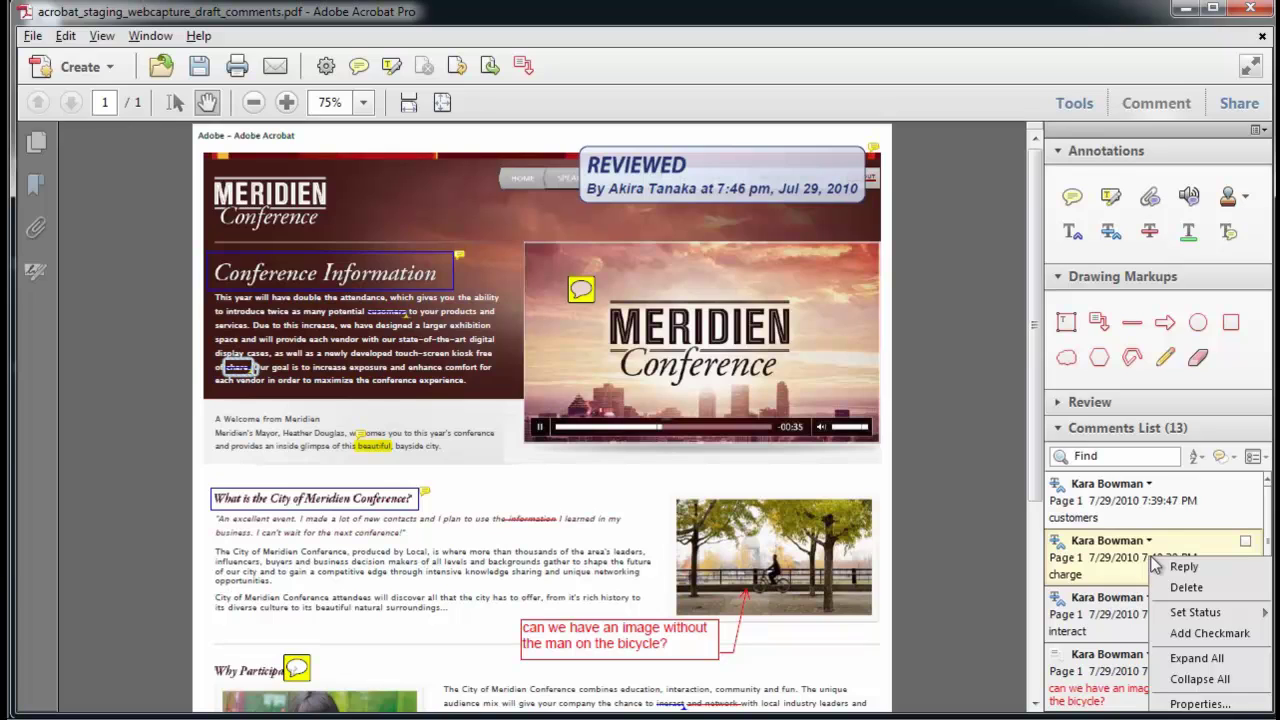
{"action": "left_click", "coordinate": [647, 473]}
- Open the Properties of the 'beautiful' highlight and close them with OK
{"action": "mouse_move", "coordinate": [372, 450]}
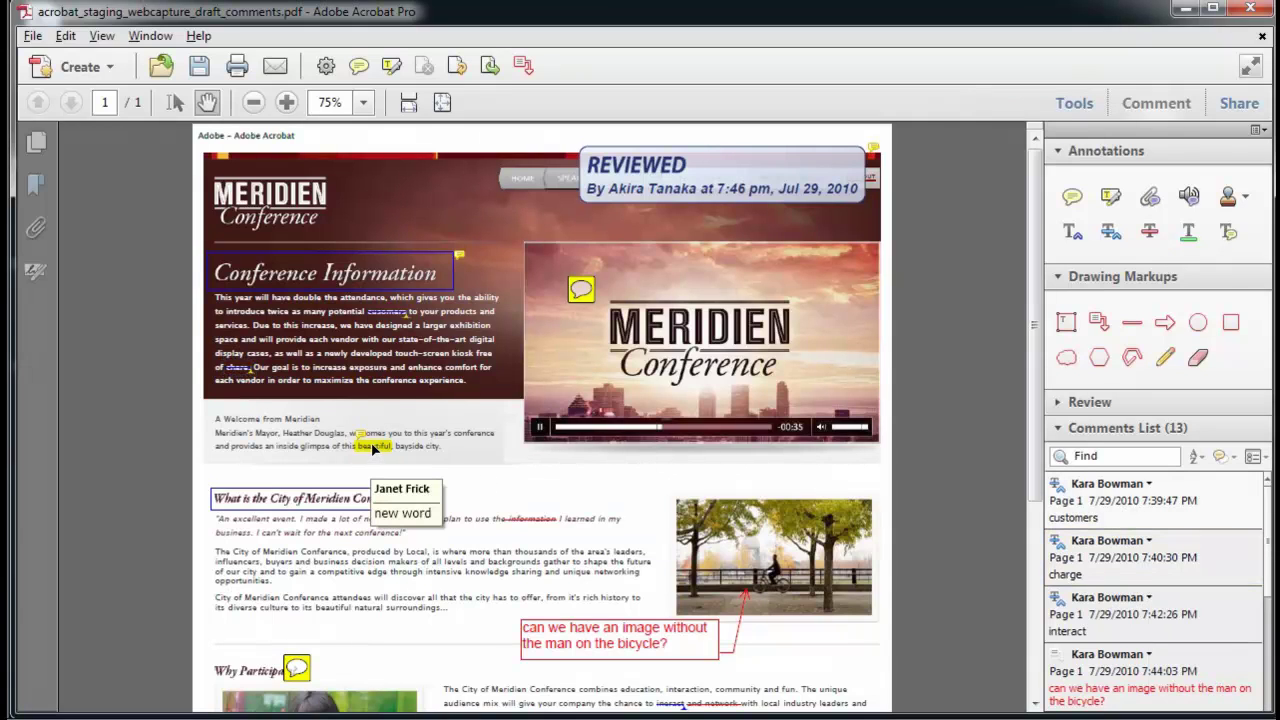
{"action": "right_click", "coordinate": [374, 449]}
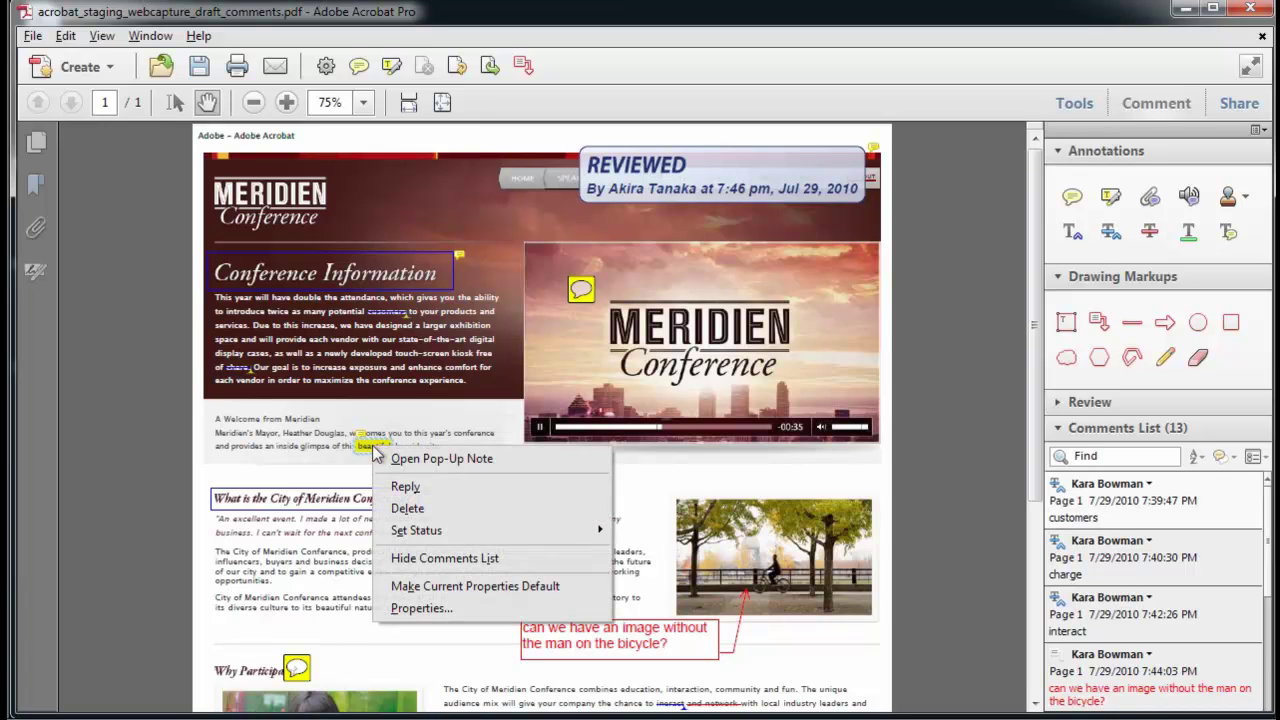
{"action": "left_click", "coordinate": [456, 608]}
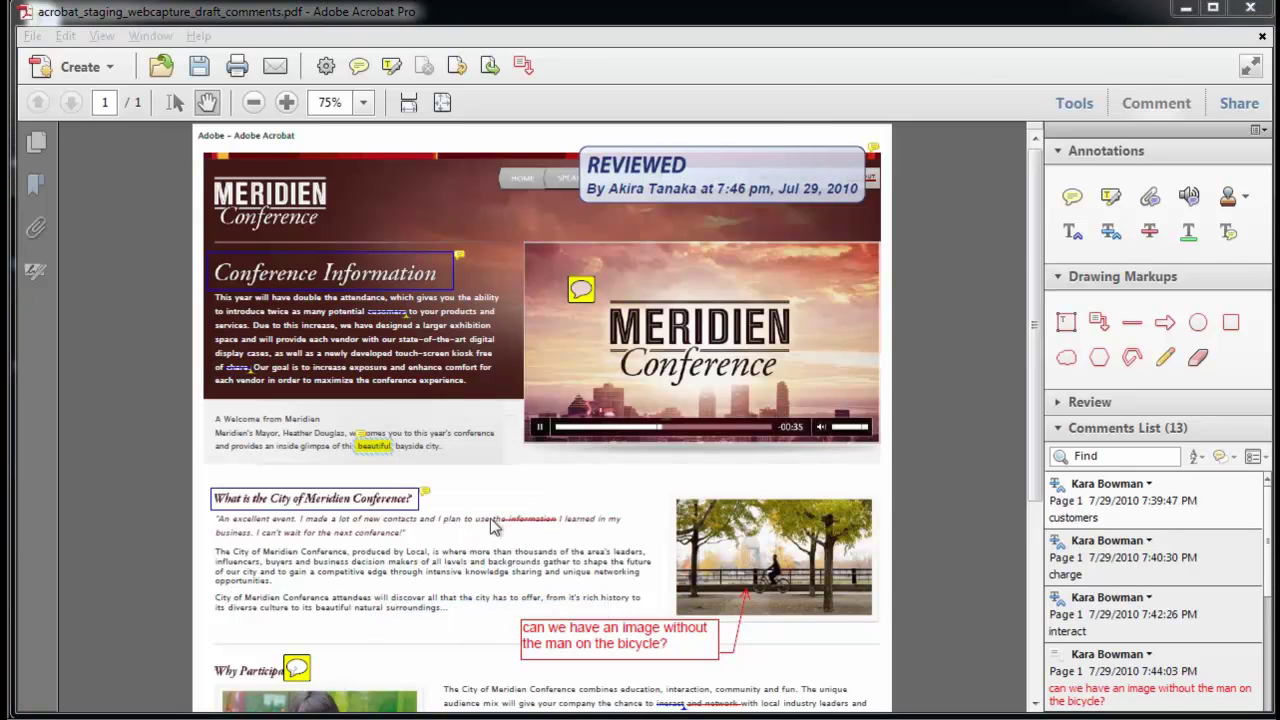
{"action": "left_click", "coordinate": [651, 406]}
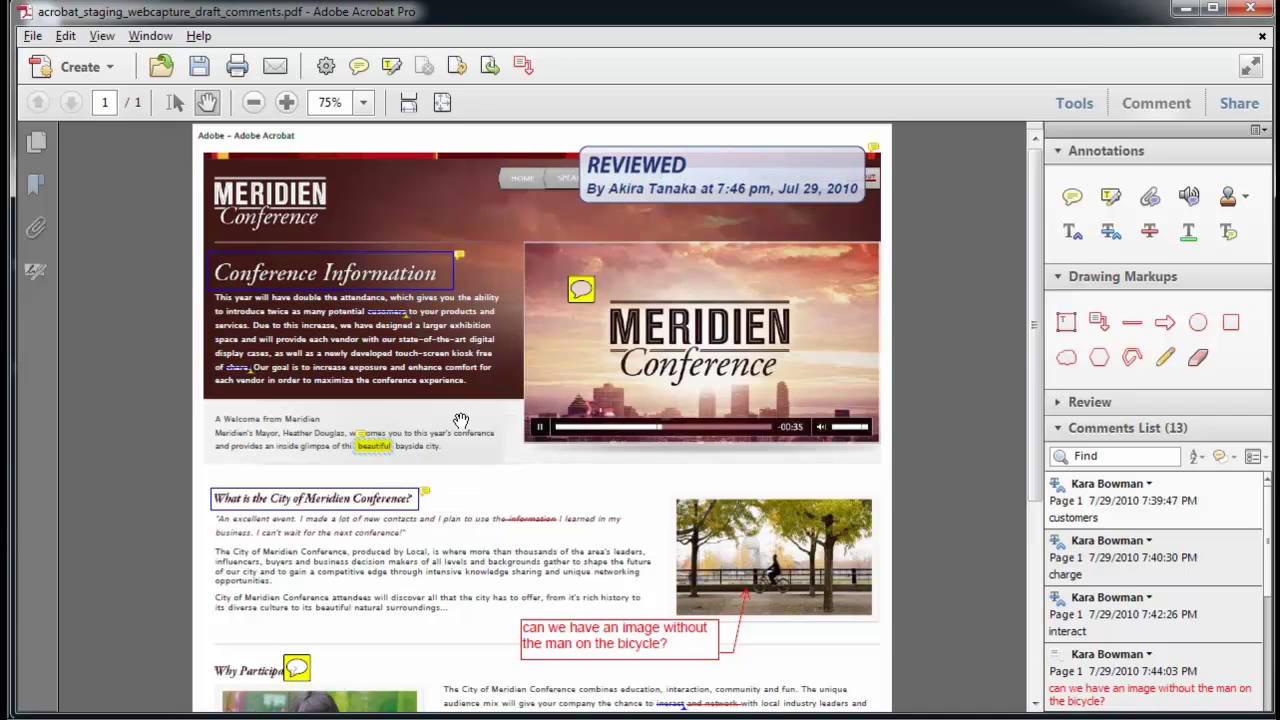
{"action": "key", "text": "ctrl+e"}
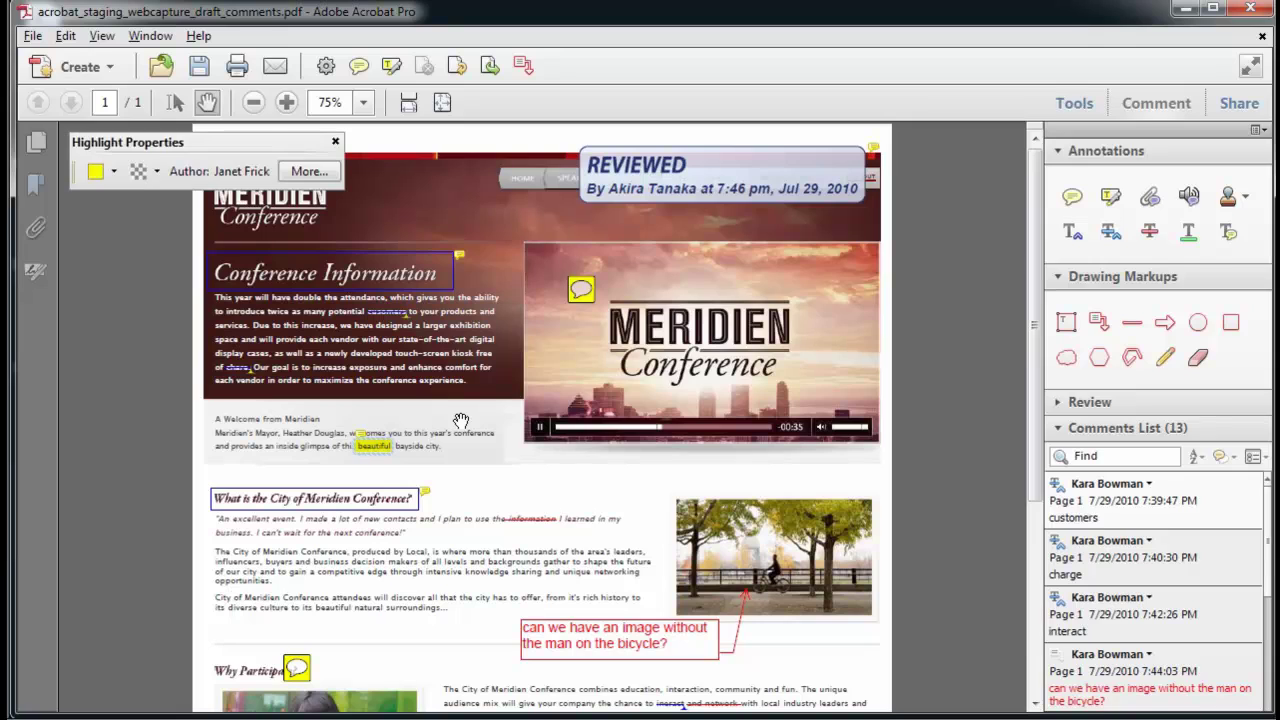
{"action": "left_click", "coordinate": [1142, 508]}
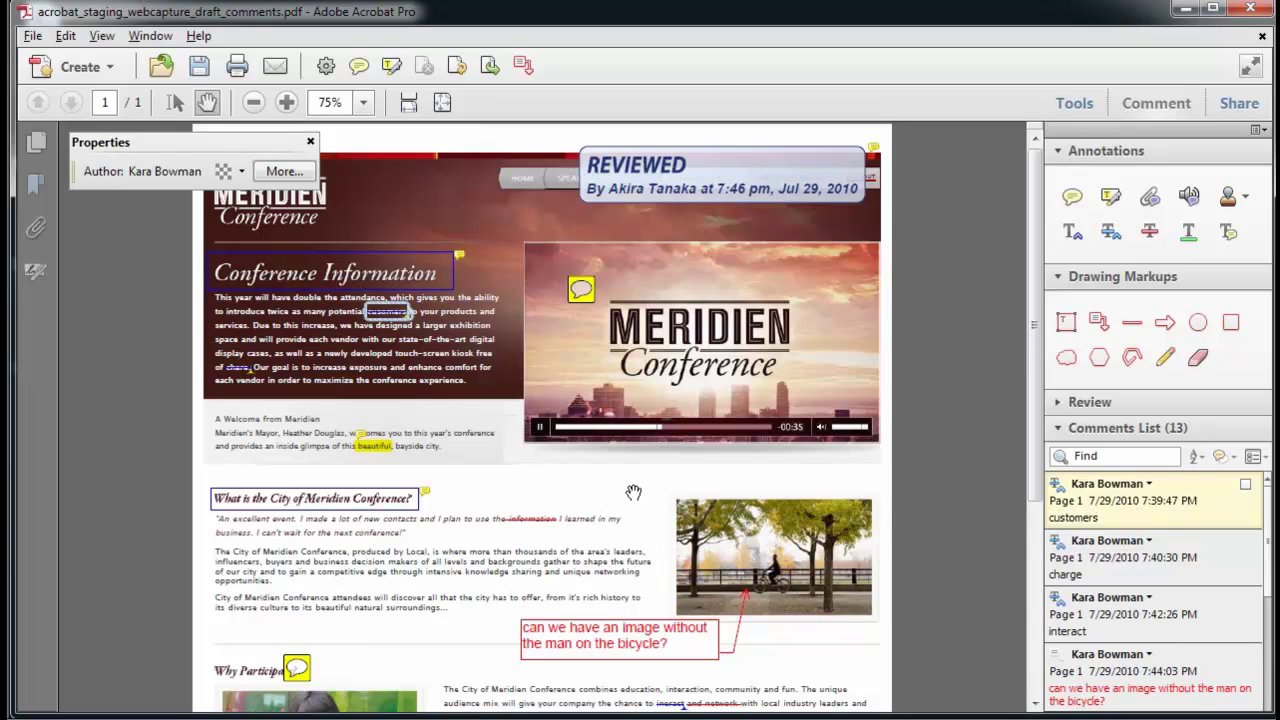
{"action": "left_click", "coordinate": [581, 482]}
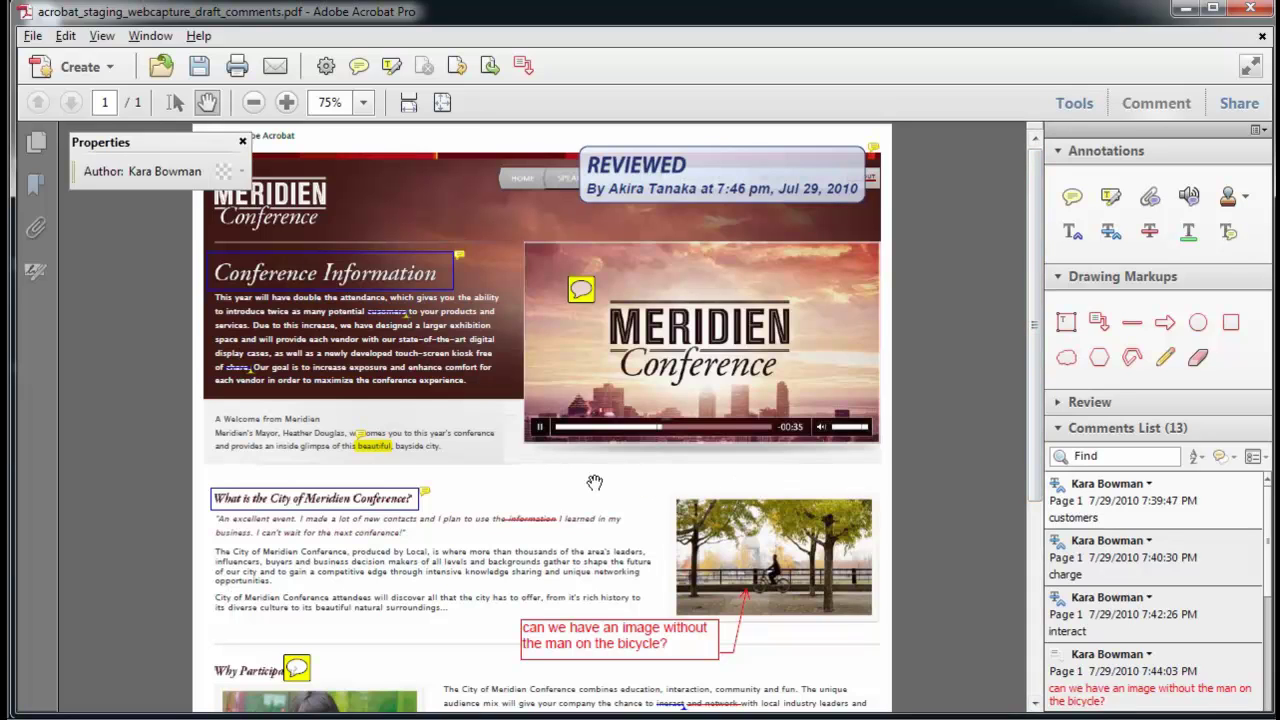
{"action": "left_click", "coordinate": [1075, 104]}
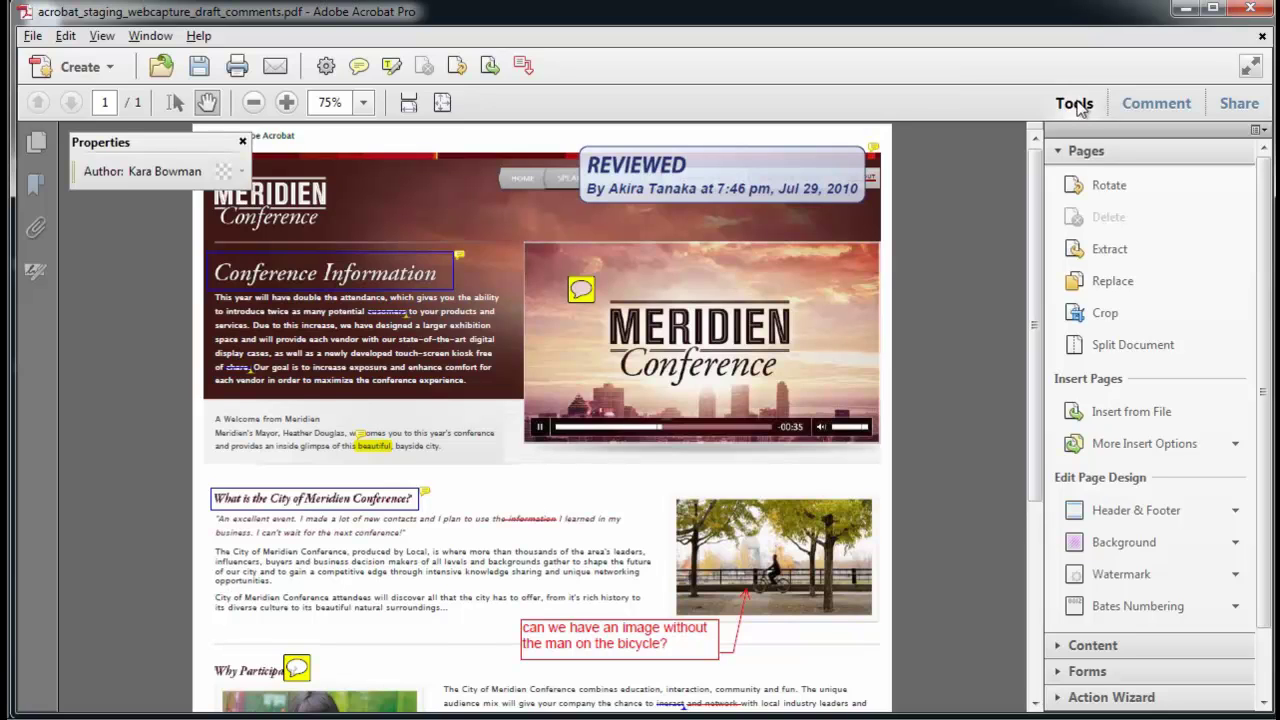
{"action": "left_click", "coordinate": [1160, 104]}
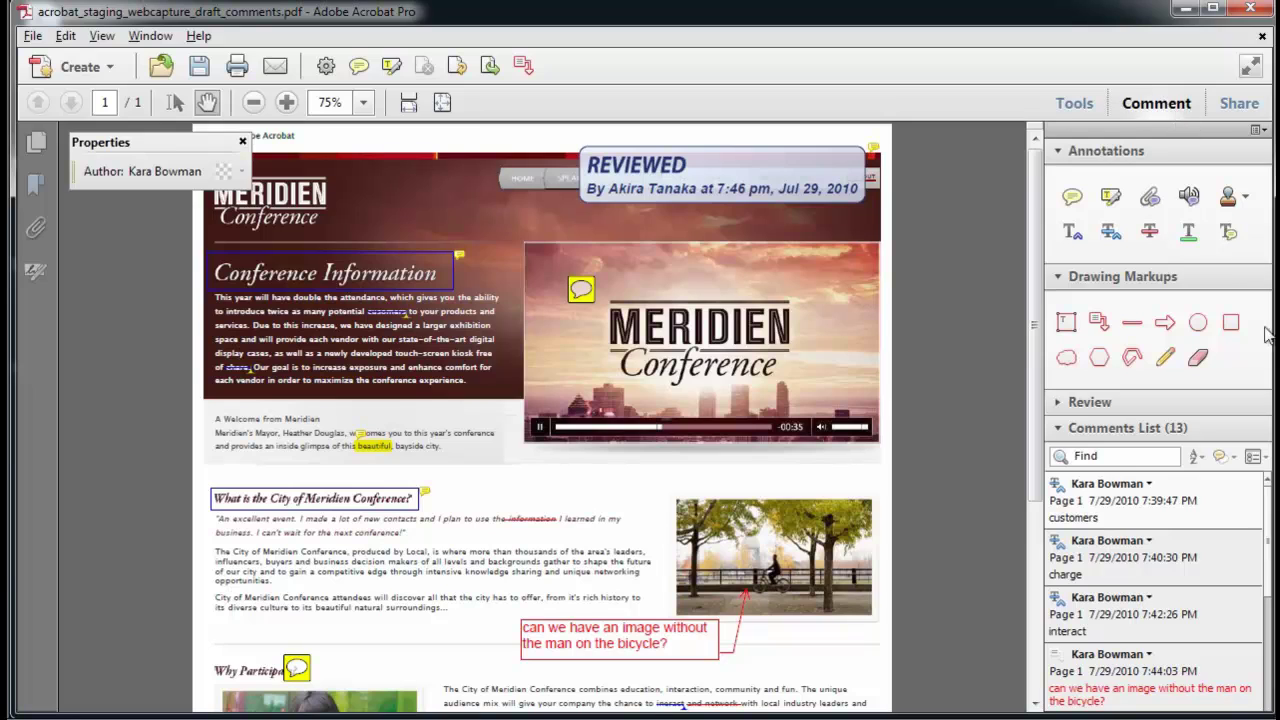
- Open the Comments List Options menu offering Expand All, Create Comment Summary and Export
{"action": "left_click", "coordinate": [1254, 457]}
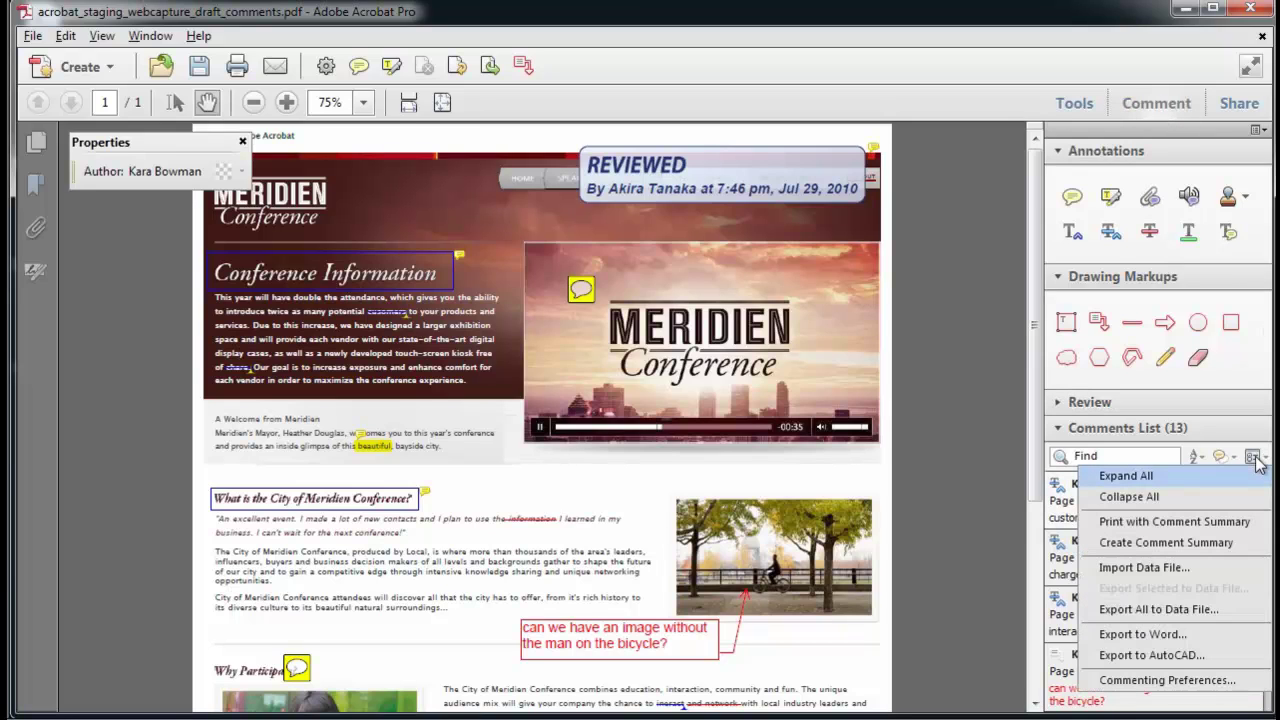